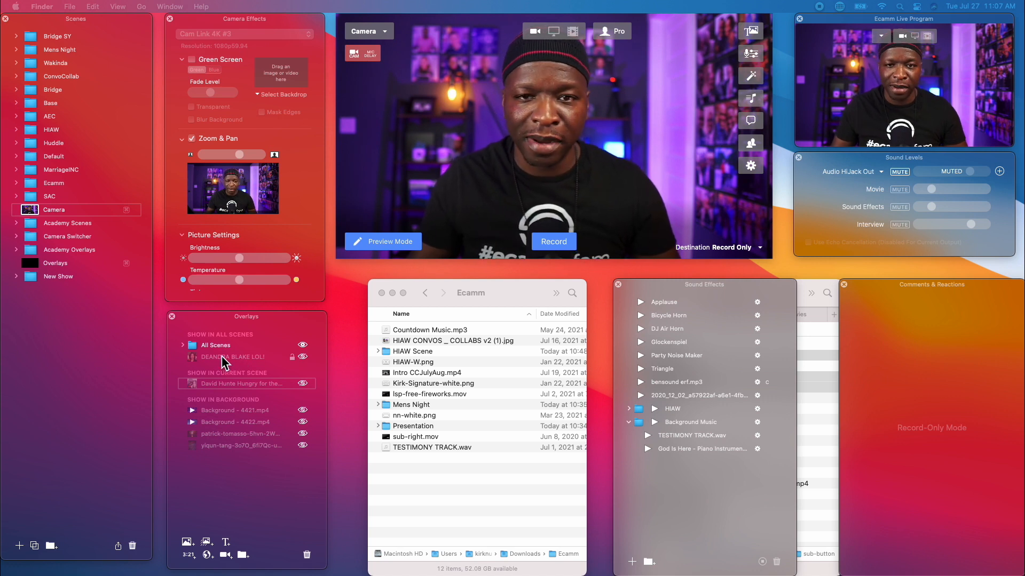
Show the commenter overlay and review its text style options, keeping the Fly In (Auto) style
{"action": "left_click", "coordinate": [302, 357]}
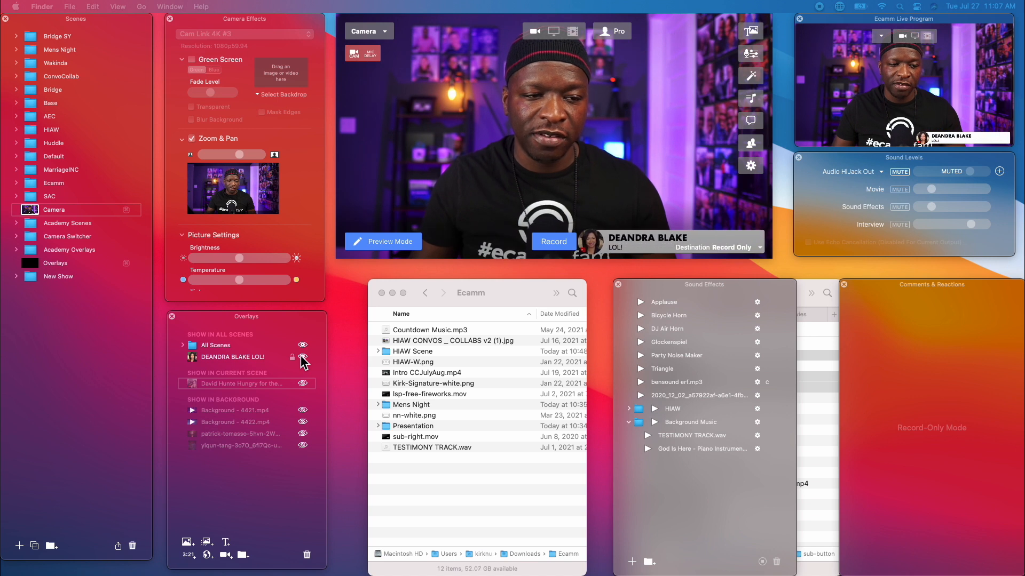
{"action": "mouse_move", "coordinate": [643, 222]}
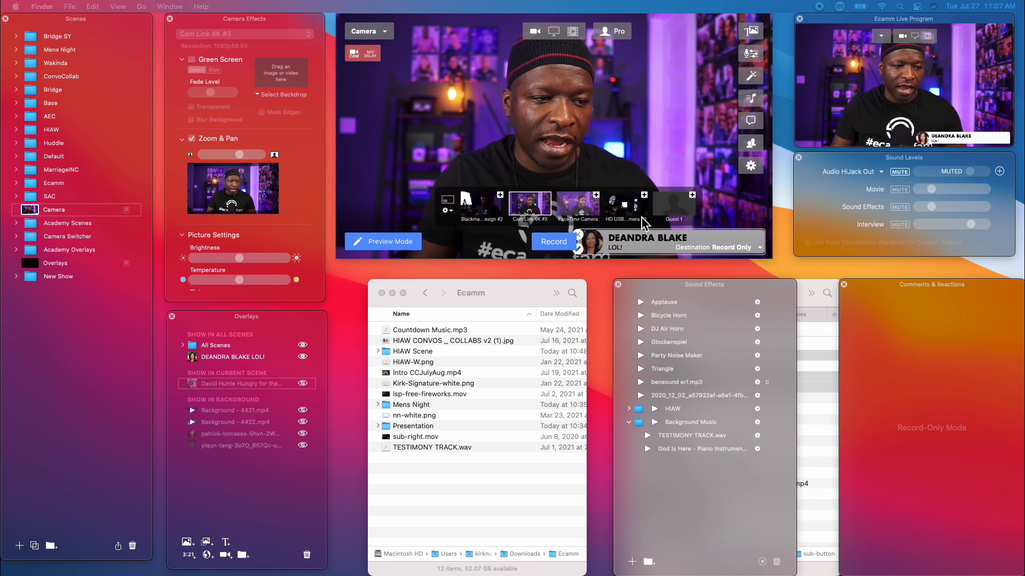
{"action": "left_click", "coordinate": [578, 249]}
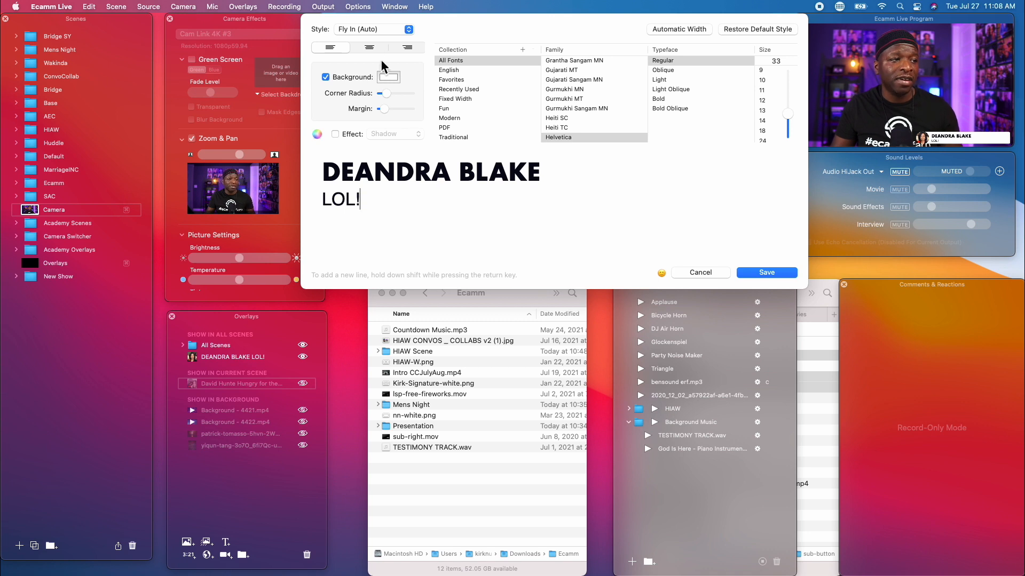
{"action": "left_click", "coordinate": [370, 32]}
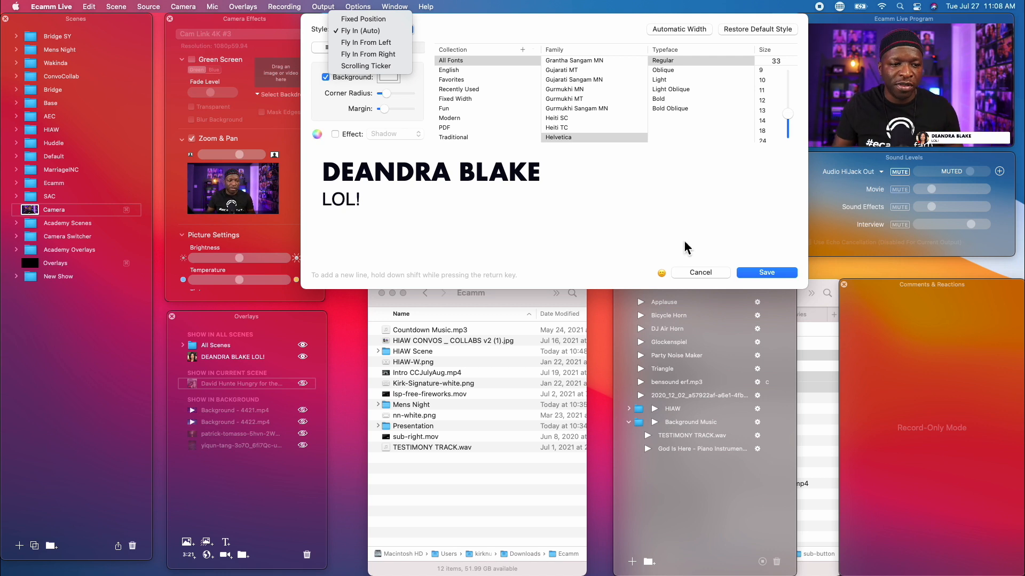
{"action": "left_click", "coordinate": [766, 281]}
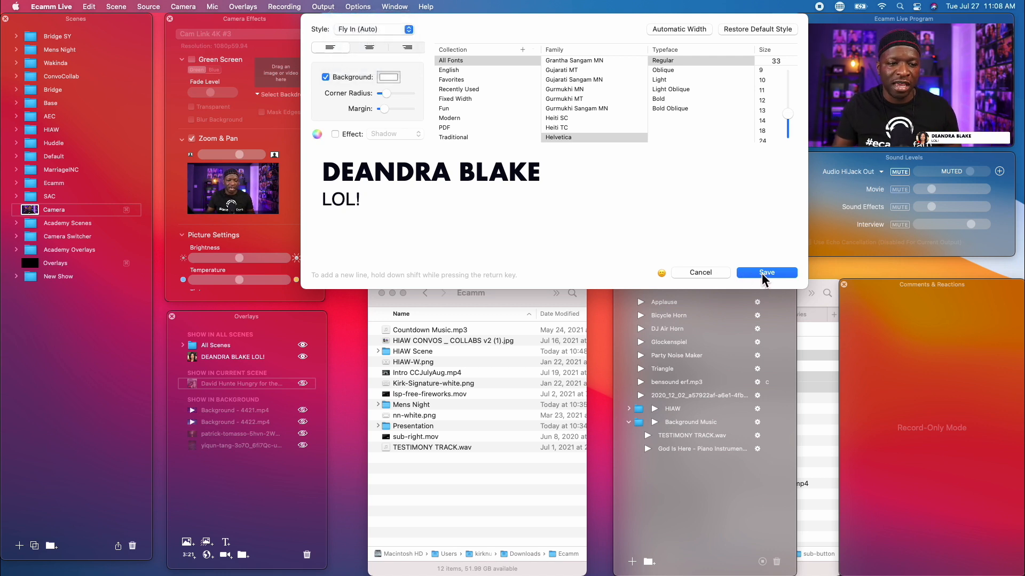
{"action": "left_click", "coordinate": [765, 278]}
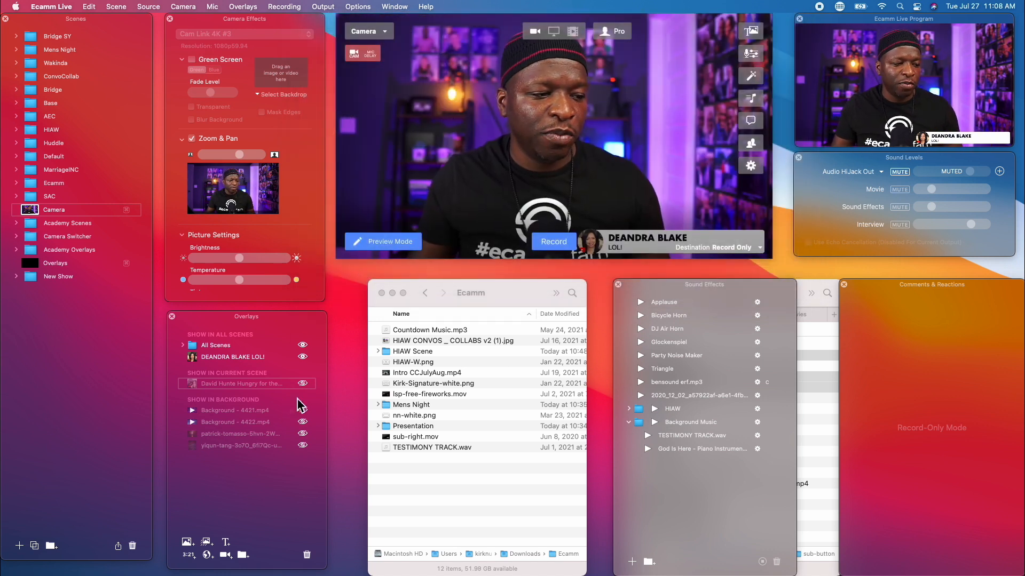
Toggle the commenter overlay's visibility off and on, and delete it from the overlays shown in all scenes
{"action": "left_click", "coordinate": [304, 358]}
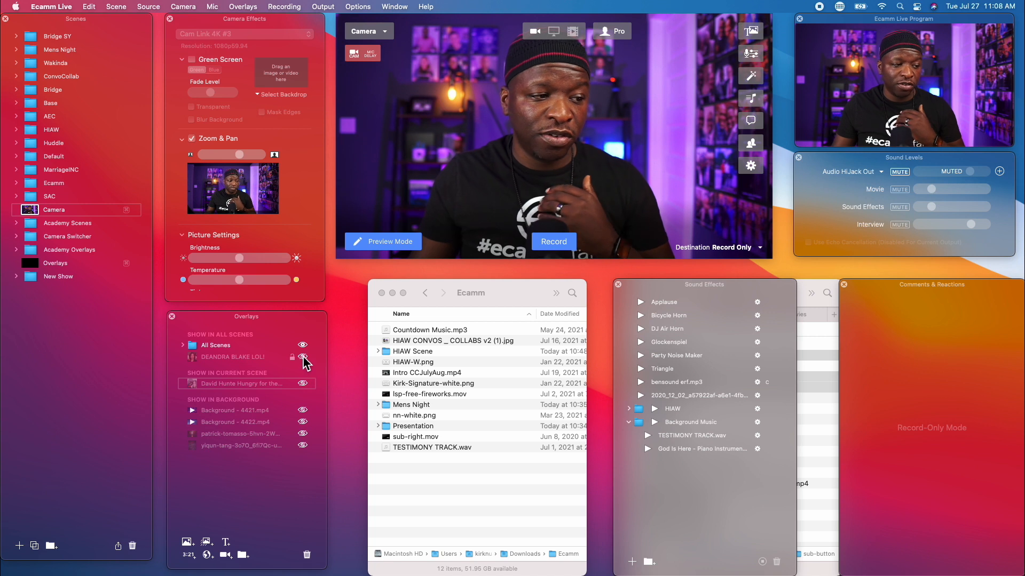
{"action": "left_click", "coordinate": [303, 357]}
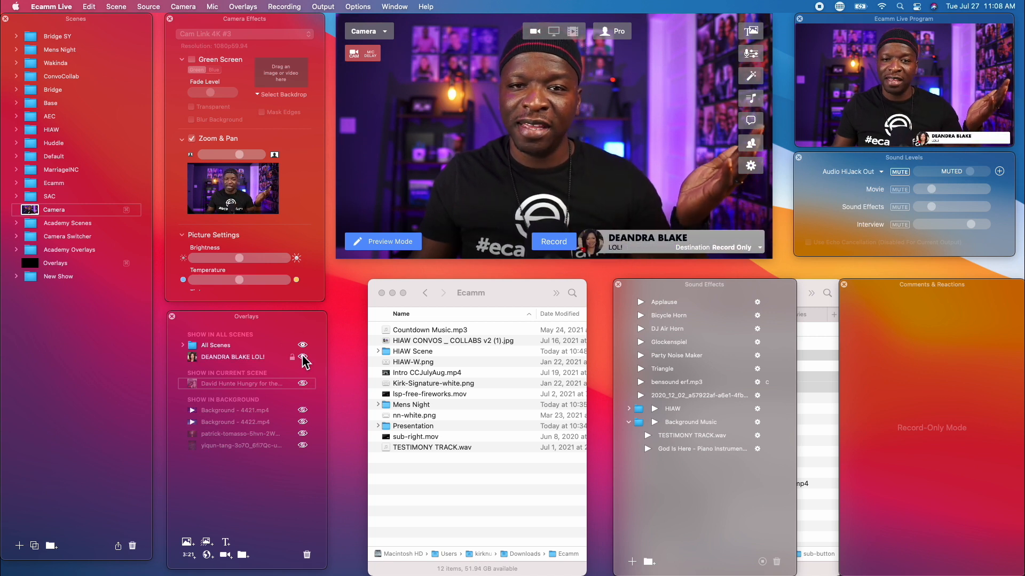
{"action": "mouse_move", "coordinate": [922, 356]}
{"action": "left_mouse_down"}
{"action": "mouse_move", "coordinate": [890, 307]}
{"action": "mouse_move", "coordinate": [901, 358]}
{"action": "mouse_move", "coordinate": [920, 353]}
{"action": "left_mouse_up"}
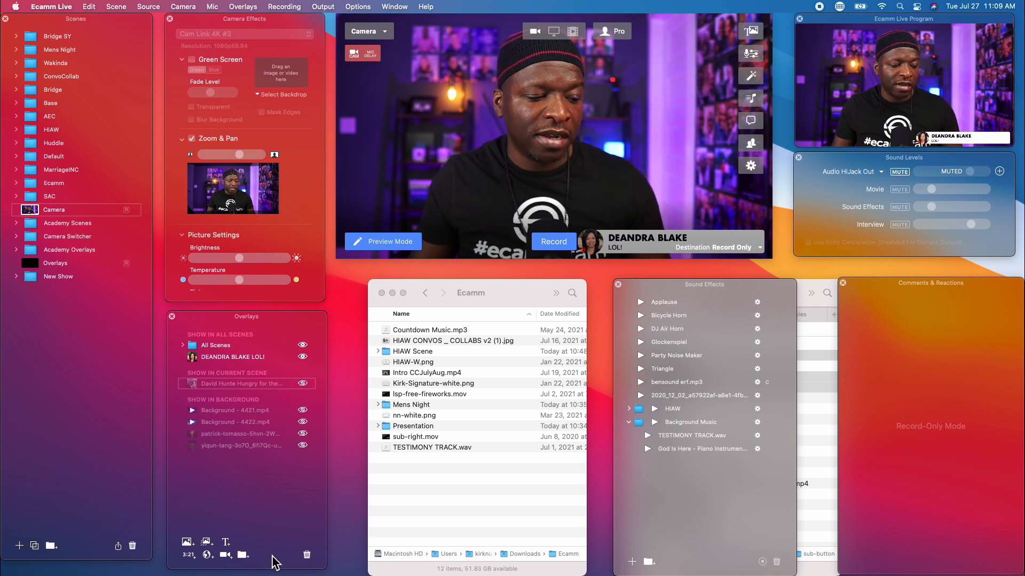
{"action": "left_click", "coordinate": [241, 360]}
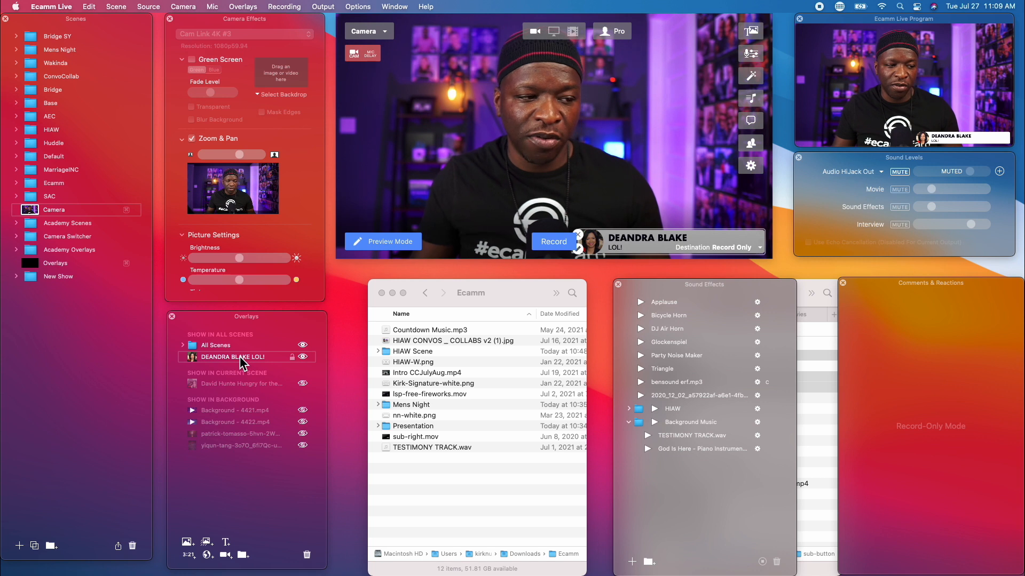
{"action": "left_click", "coordinate": [308, 556]}
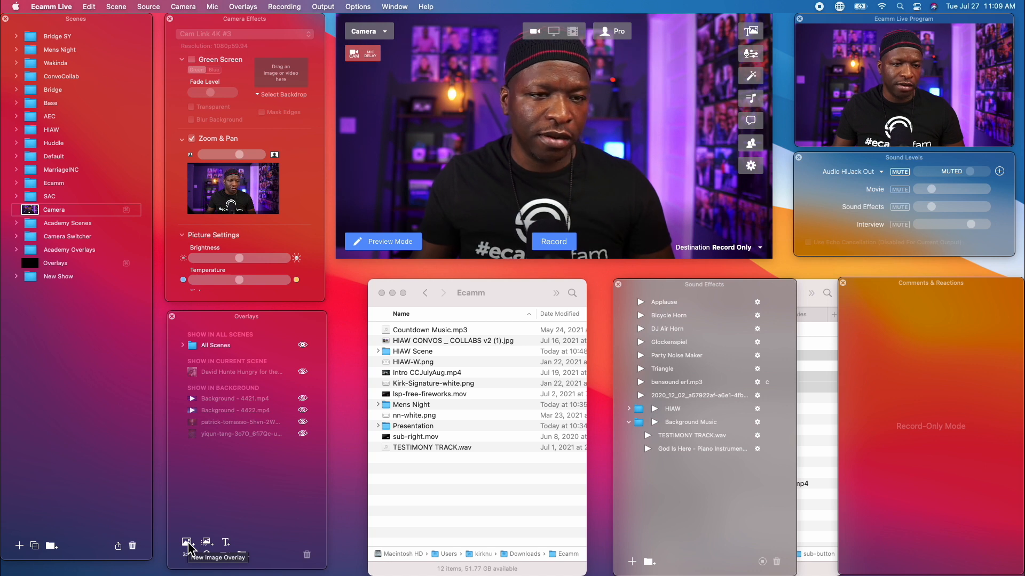
In the Overlays scene, add a Cam Link 4K #3 camera overlay and resize it near the middle of the canvas
{"action": "left_click", "coordinate": [29, 263]}
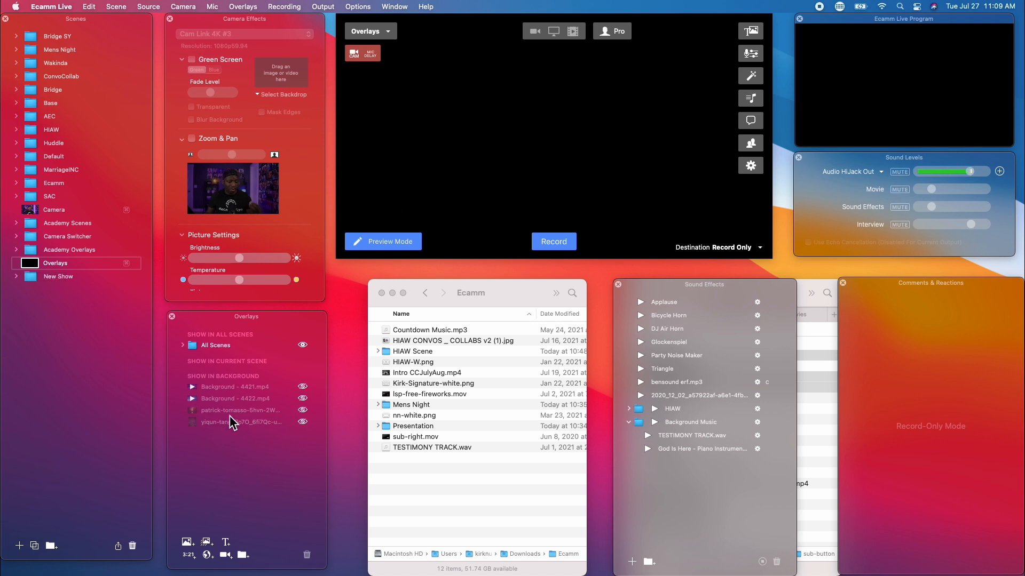
{"action": "left_click", "coordinate": [226, 555]}
{"action": "left_click_drag", "start_coordinate": [555, 143], "coordinate": [443, 81]}
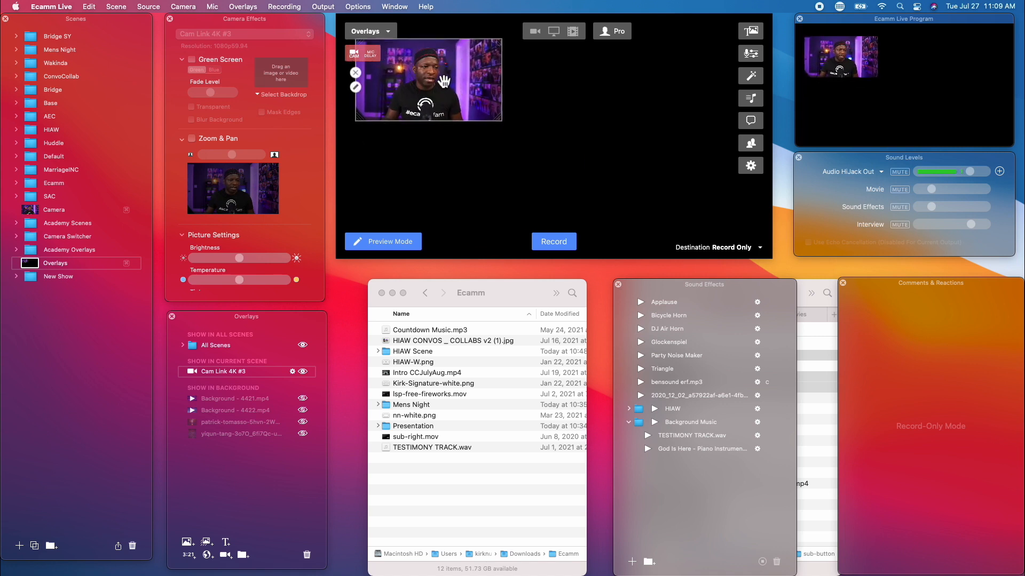
{"action": "left_click_drag", "start_coordinate": [500, 120], "coordinate": [617, 158]}
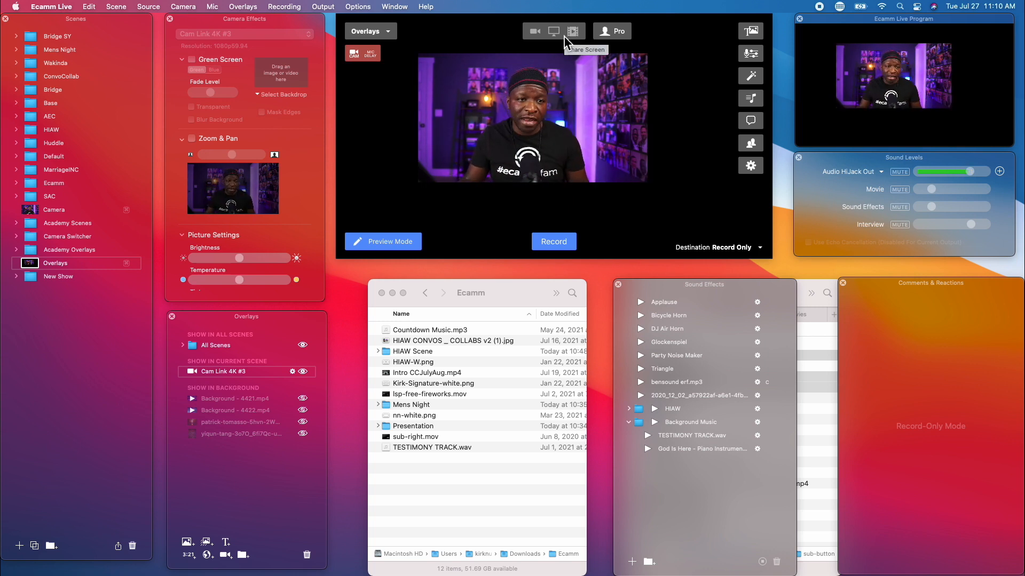
{"action": "left_click_drag", "start_coordinate": [517, 119], "coordinate": [444, 87]}
{"action": "mouse_move", "coordinate": [571, 149]}
{"action": "left_mouse_down"}
{"action": "mouse_move", "coordinate": [510, 133]}
{"action": "mouse_move", "coordinate": [520, 123]}
{"action": "mouse_move", "coordinate": [566, 158]}
{"action": "left_mouse_up"}
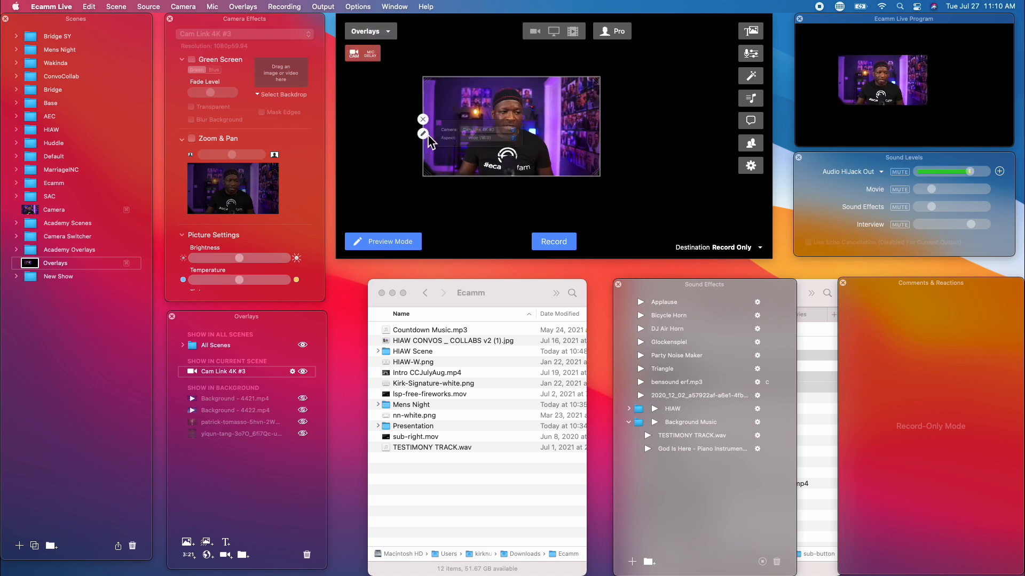
Switch the camera overlay's source to Blackmagic Design #2, keeping the Wide (16:9) aspect
{"action": "left_click", "coordinate": [505, 129]}
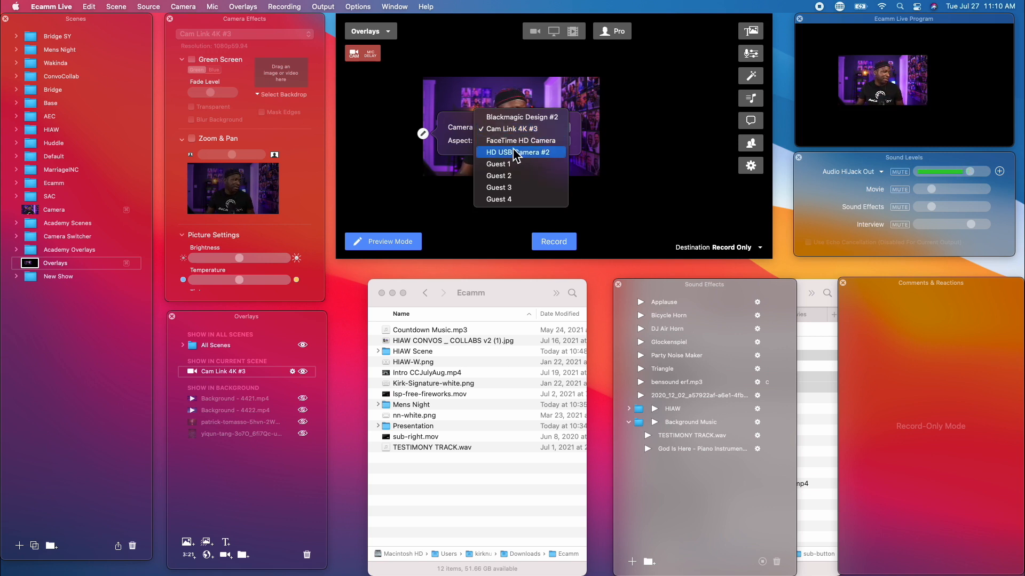
{"action": "left_click", "coordinate": [521, 119]}
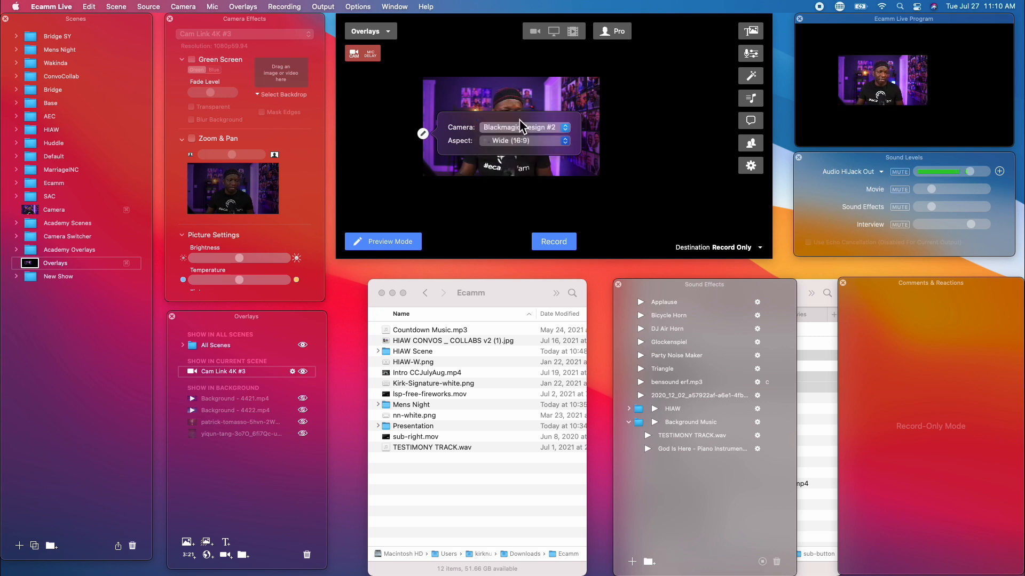
{"action": "left_click", "coordinate": [559, 215]}
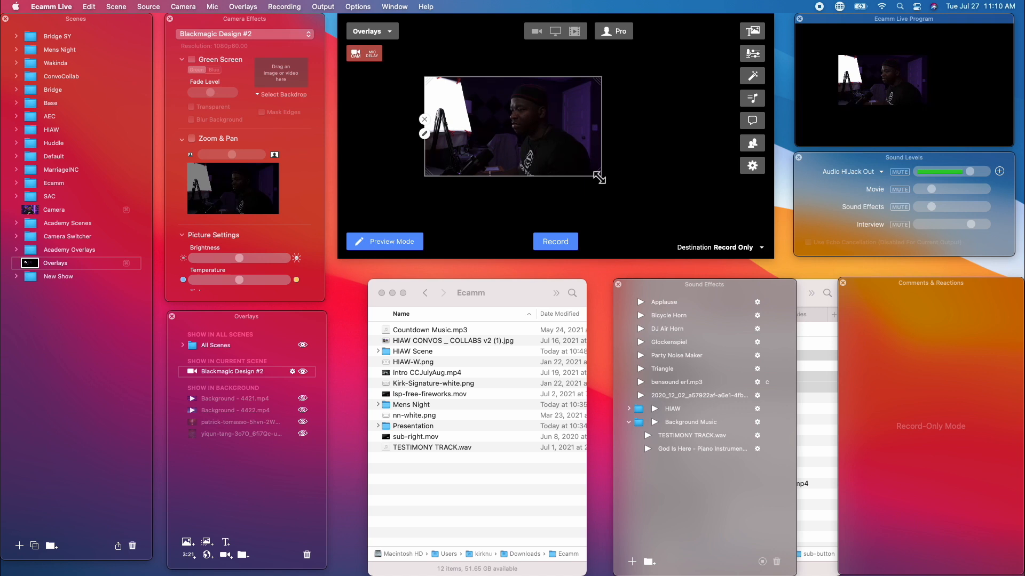
Change the camera overlay's source to HD USB Camera #2
{"action": "left_click", "coordinate": [424, 134]}
{"action": "left_click", "coordinate": [522, 128]}
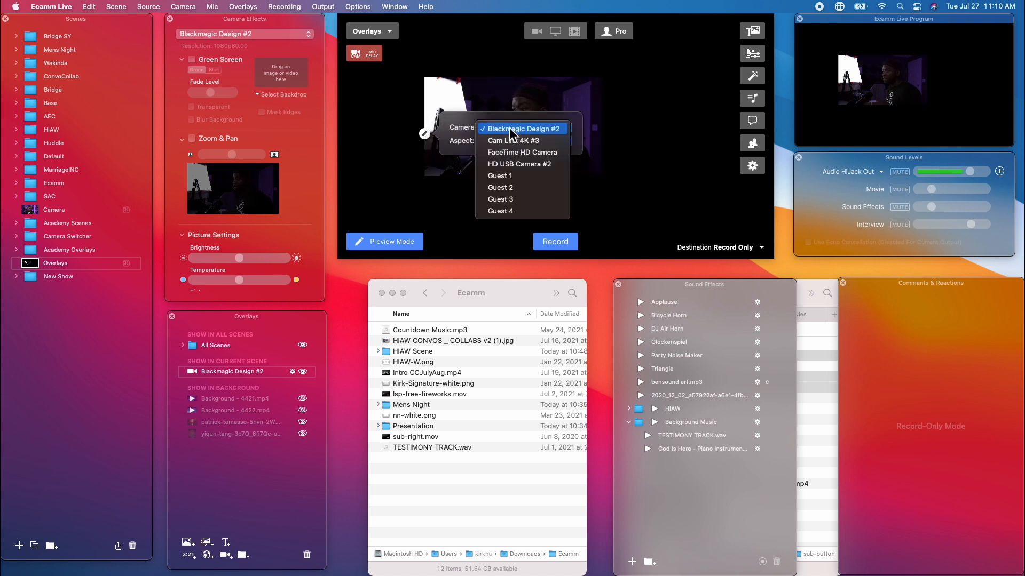
{"action": "left_click", "coordinate": [512, 164]}
{"action": "left_click", "coordinate": [521, 201]}
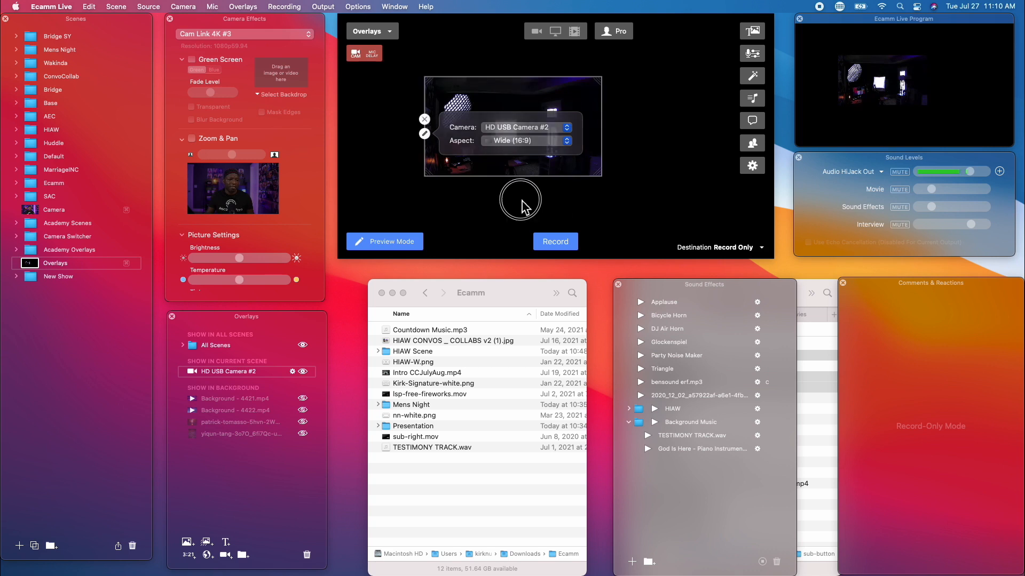
Set the camera overlay's source back to Cam Link 4K #3 and reposition the overlay on the canvas
{"action": "left_click", "coordinate": [425, 134]}
{"action": "left_click", "coordinate": [523, 128]}
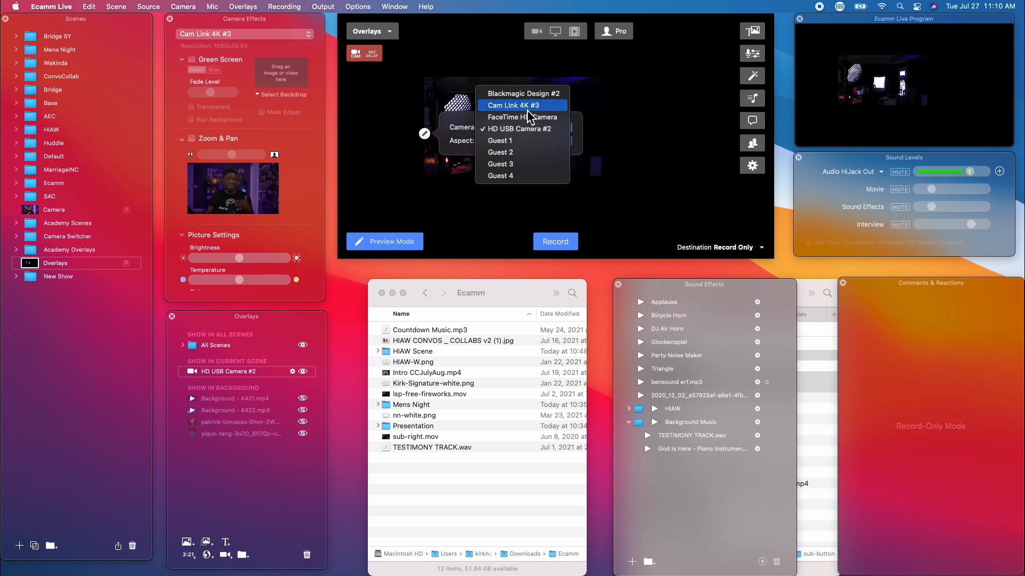
{"action": "left_click", "coordinate": [526, 109]}
{"action": "left_click", "coordinate": [419, 63]}
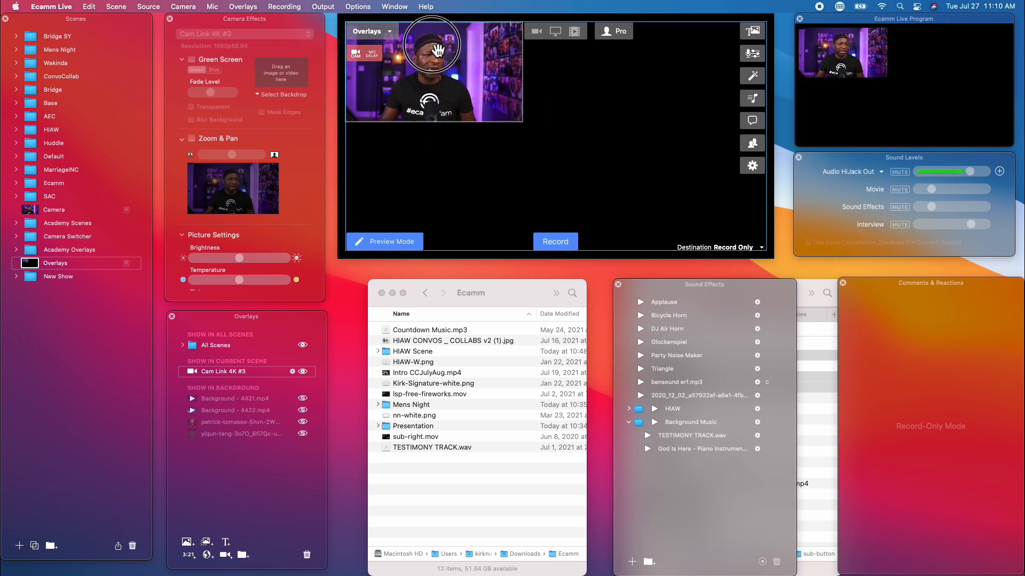
{"action": "left_click_drag", "start_coordinate": [425, 69], "coordinate": [460, 95]}
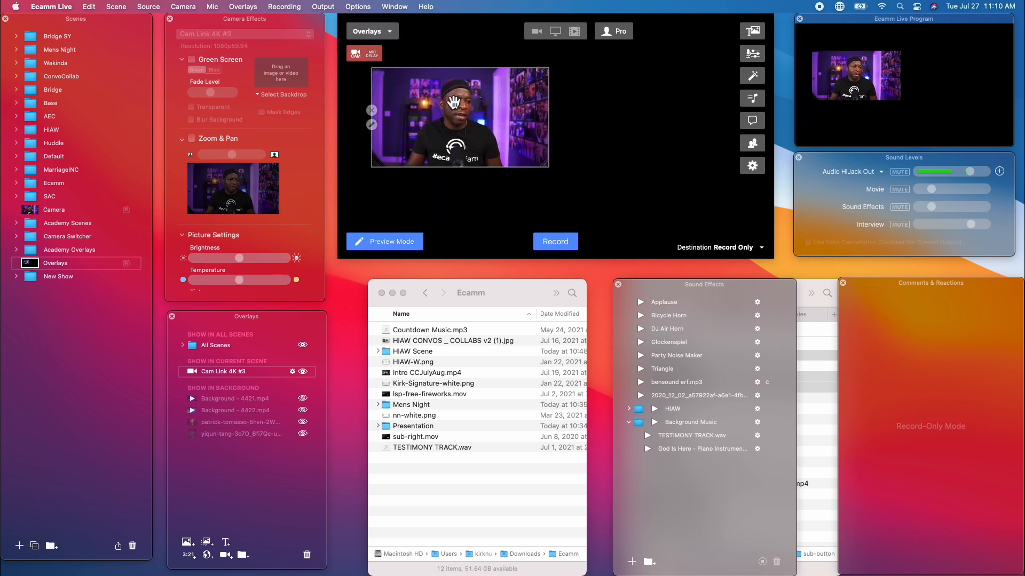
Set the camera overlay's aspect to Custom, stretch it into a nearly square frame and place it in the canvas's left half
{"action": "left_click", "coordinate": [372, 125]}
{"action": "left_click", "coordinate": [467, 133]}
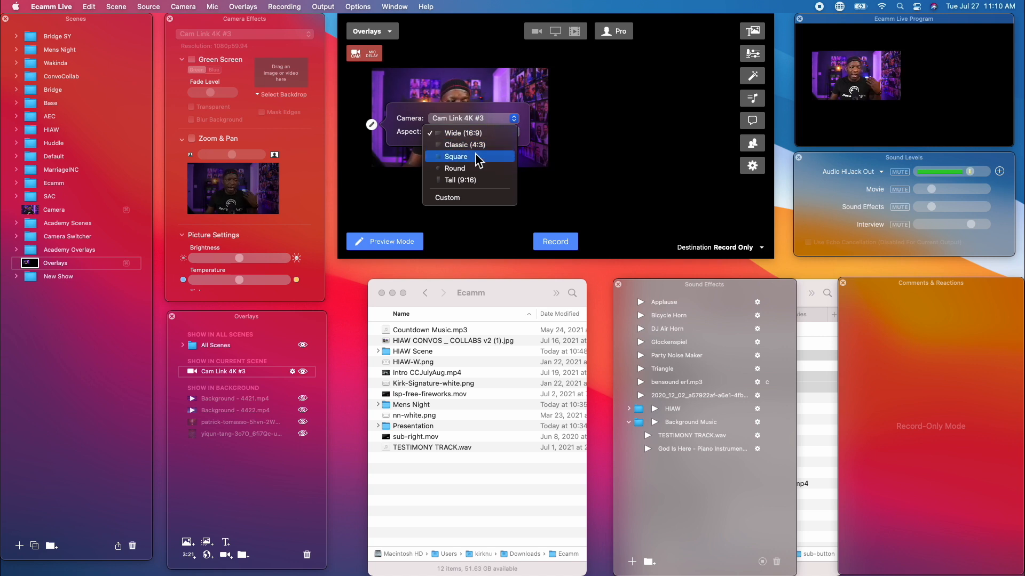
{"action": "left_click", "coordinate": [482, 198]}
{"action": "left_click_drag", "start_coordinate": [537, 160], "coordinate": [528, 237]}
{"action": "left_click_drag", "start_coordinate": [496, 192], "coordinate": [483, 160]}
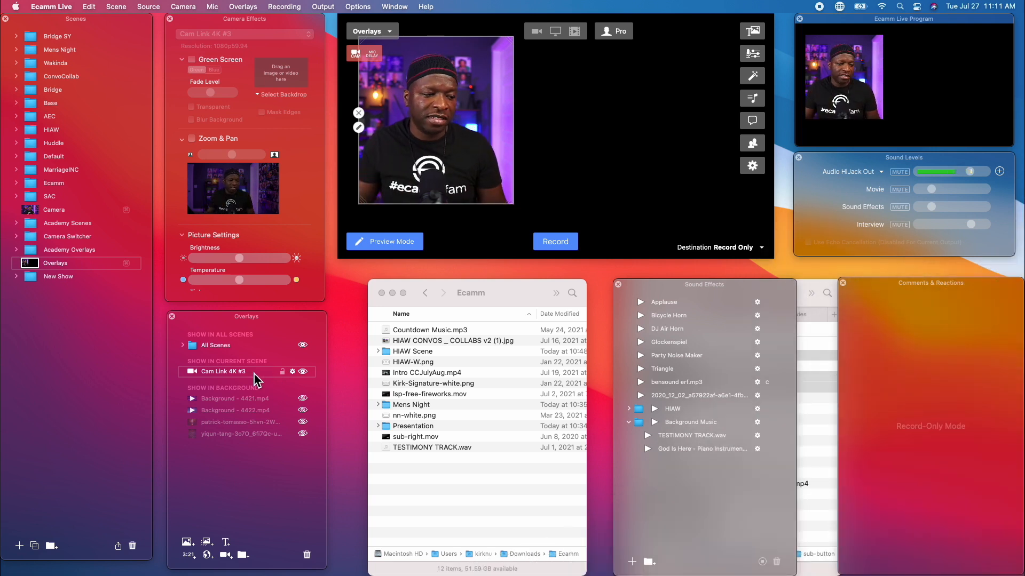
Compare the current-scene overlays of the Camera scene with those of the Overlays scene, keeping Cam Link 4K #3 in the latter
{"action": "left_click_drag", "start_coordinate": [242, 377], "coordinate": [227, 453]}
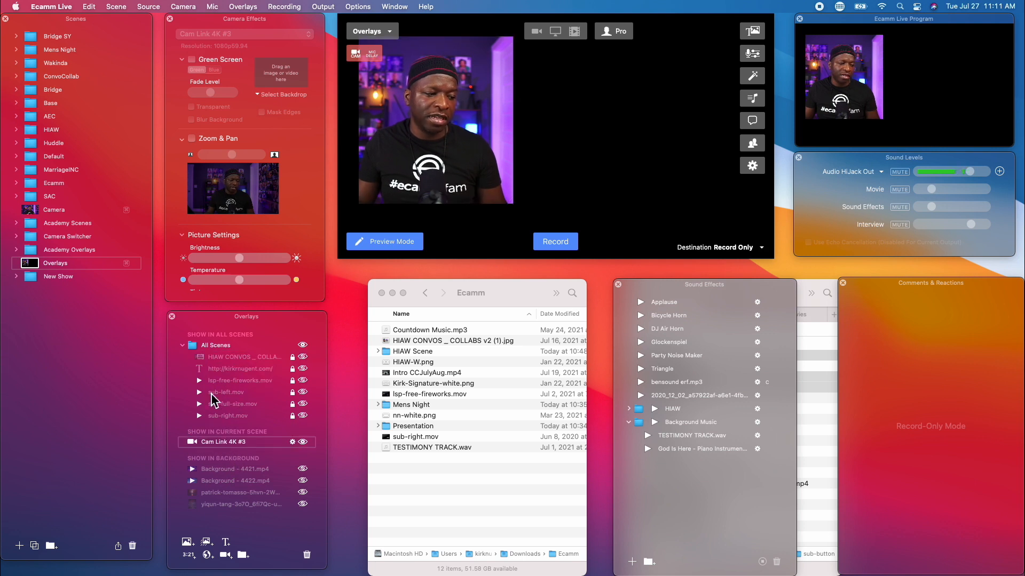
{"action": "left_click", "coordinate": [184, 347]}
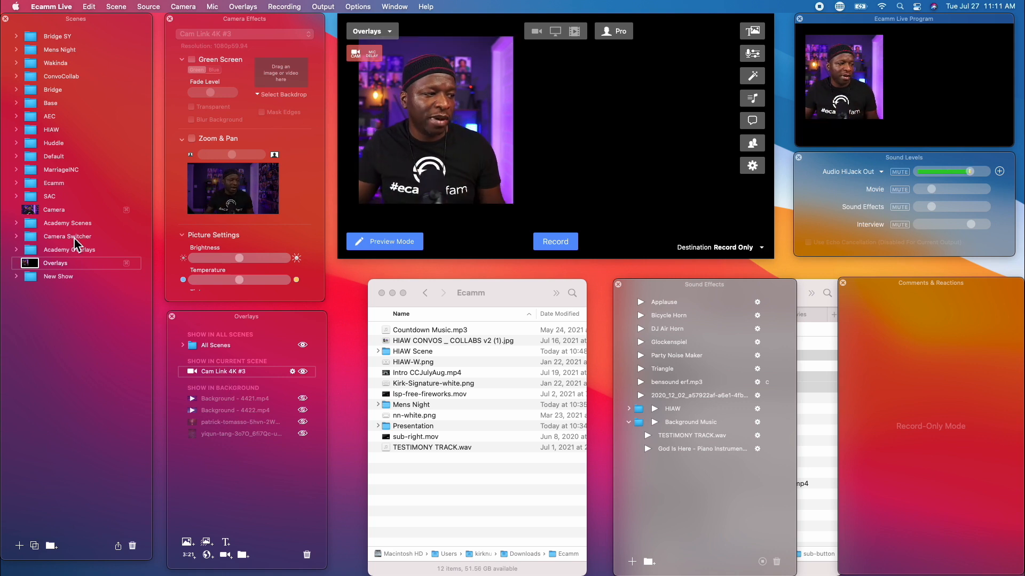
{"action": "left_click", "coordinate": [31, 212]}
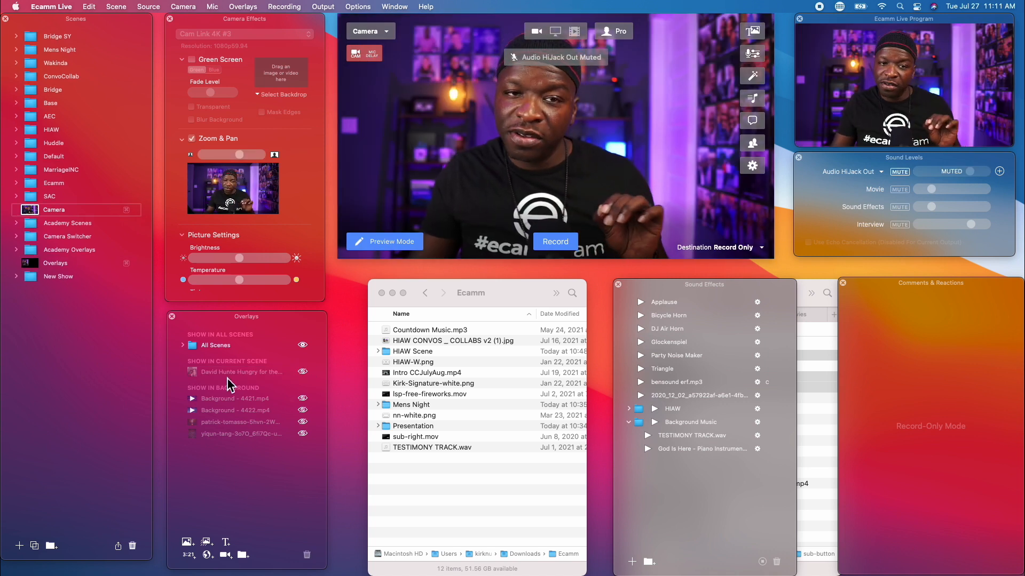
{"action": "left_click", "coordinate": [32, 263]}
Move the Cam Link 4K #3 overlay into the All Scenes folder, check it in the Camera scene and return to the Overlays scene
{"action": "left_click_drag", "start_coordinate": [211, 371], "coordinate": [208, 362]}
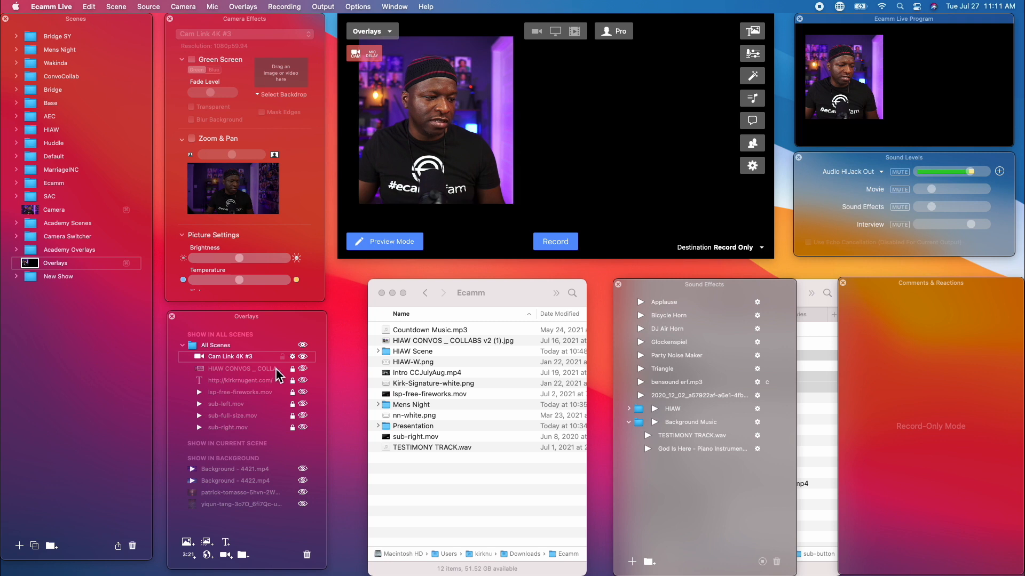
{"action": "left_click", "coordinate": [32, 212]}
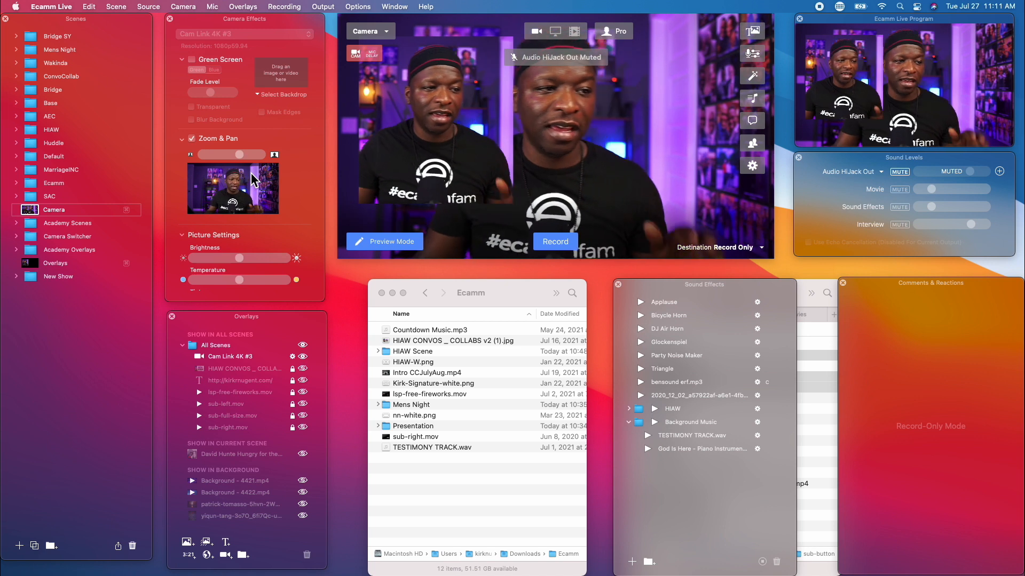
{"action": "left_click", "coordinate": [33, 265]}
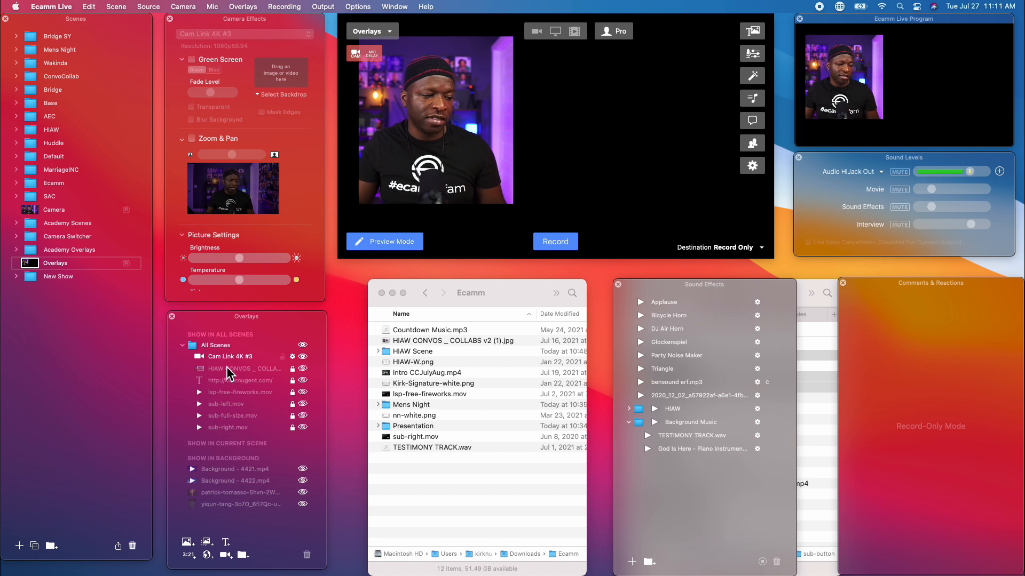
Move the Cam Link 4K #3 overlay back under Show in Current Scene and collapse the All Scenes folder
{"action": "left_click_drag", "start_coordinate": [227, 365], "coordinate": [219, 455]}
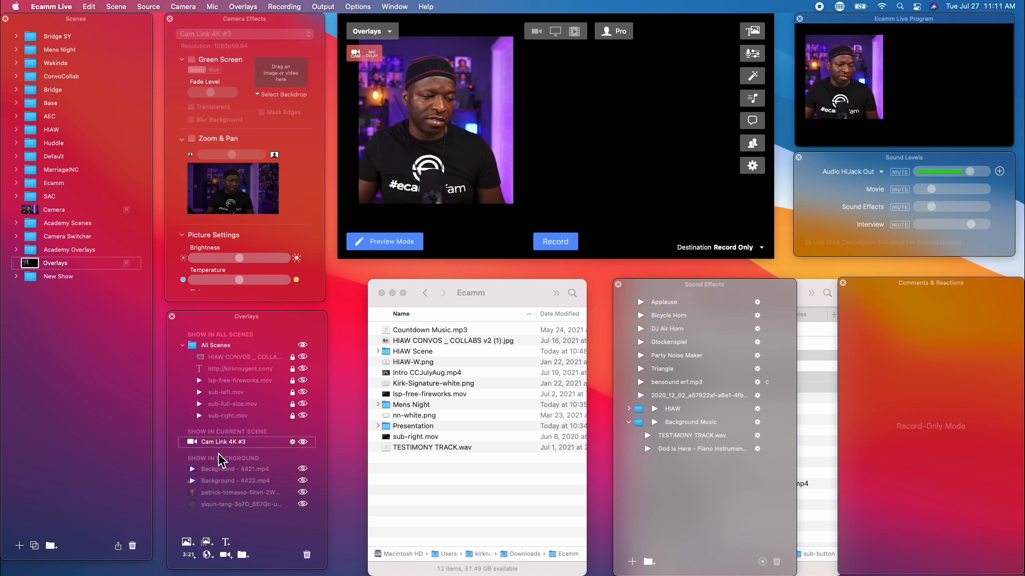
{"action": "left_click", "coordinate": [183, 347]}
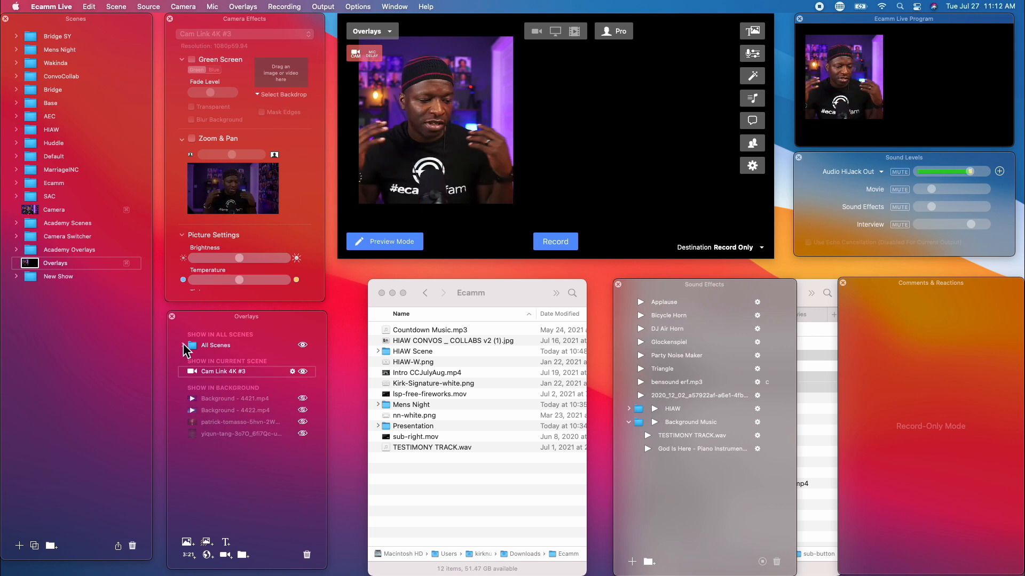
Add HIAW CONVOS _ COLLABS v2 (1).jpg as an image overlay and layer the Cam Link 4K #3 camera overlay above it
{"action": "left_click", "coordinate": [187, 542]}
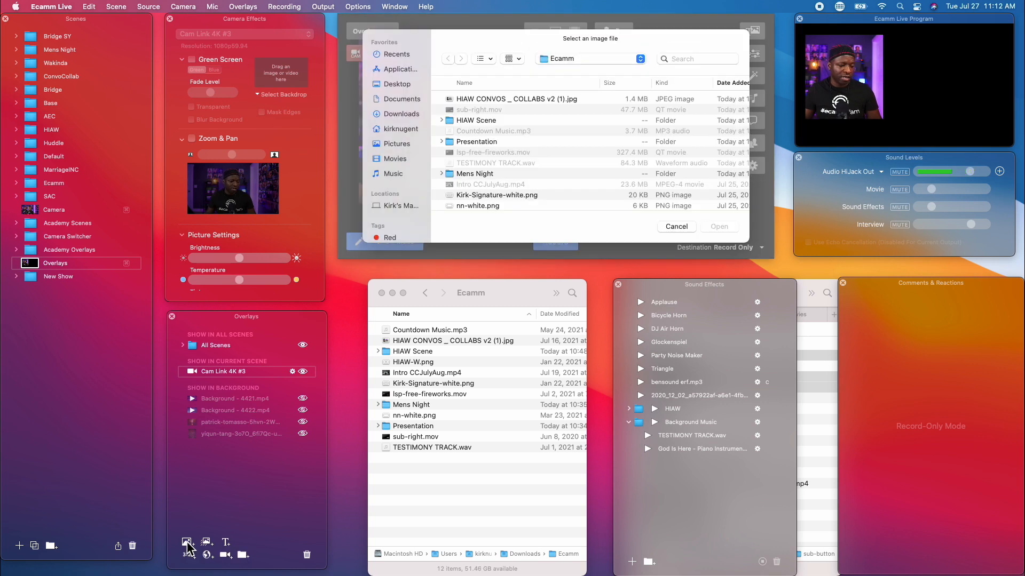
{"action": "left_click", "coordinate": [537, 100]}
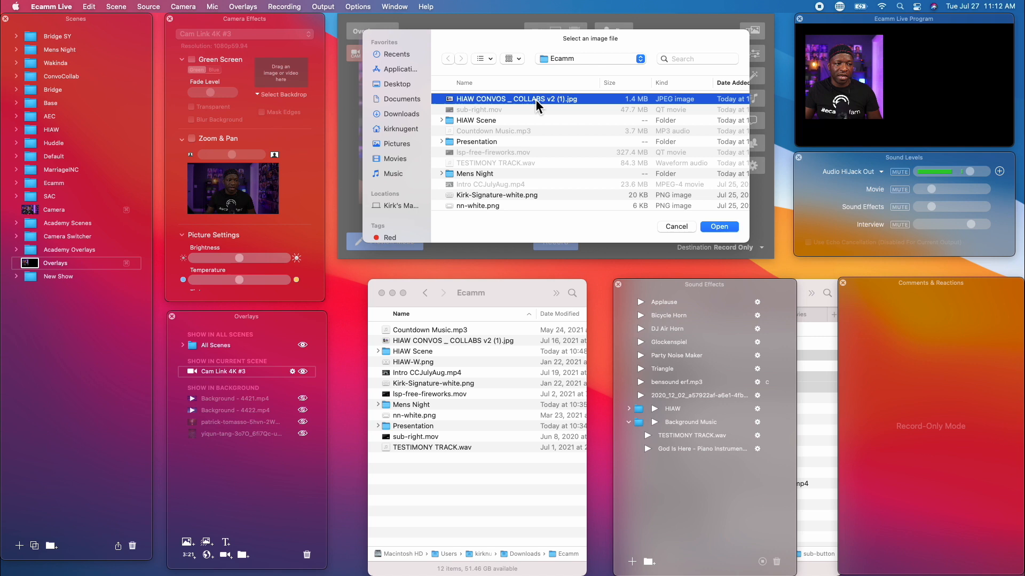
{"action": "left_click", "coordinate": [720, 228]}
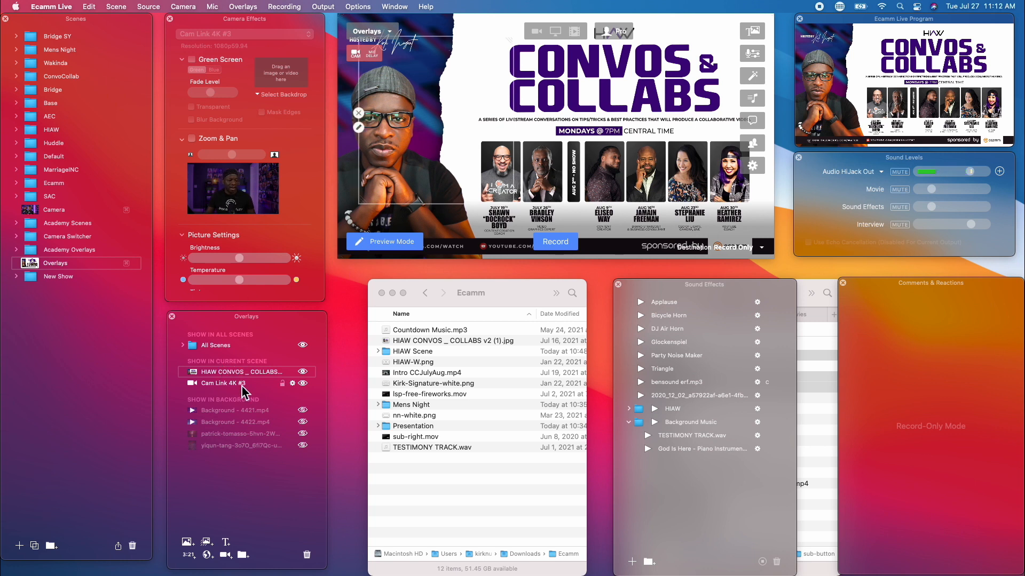
{"action": "left_click_drag", "start_coordinate": [238, 391], "coordinate": [239, 375]}
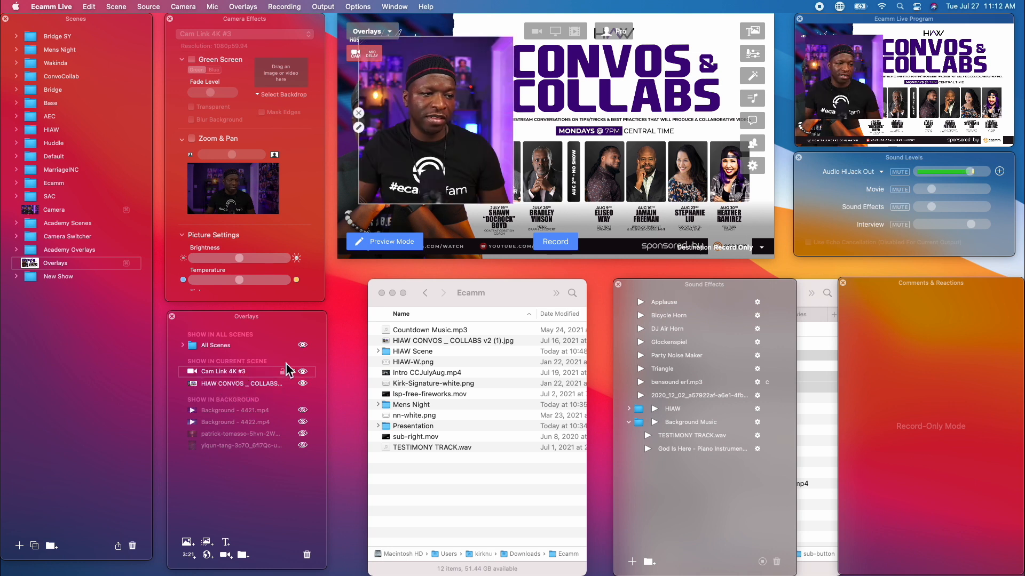
{"action": "mouse_move", "coordinate": [449, 143]}
{"action": "left_mouse_down"}
{"action": "mouse_move", "coordinate": [508, 151]}
{"action": "mouse_move", "coordinate": [433, 154]}
{"action": "mouse_move", "coordinate": [441, 149]}
{"action": "left_mouse_up"}
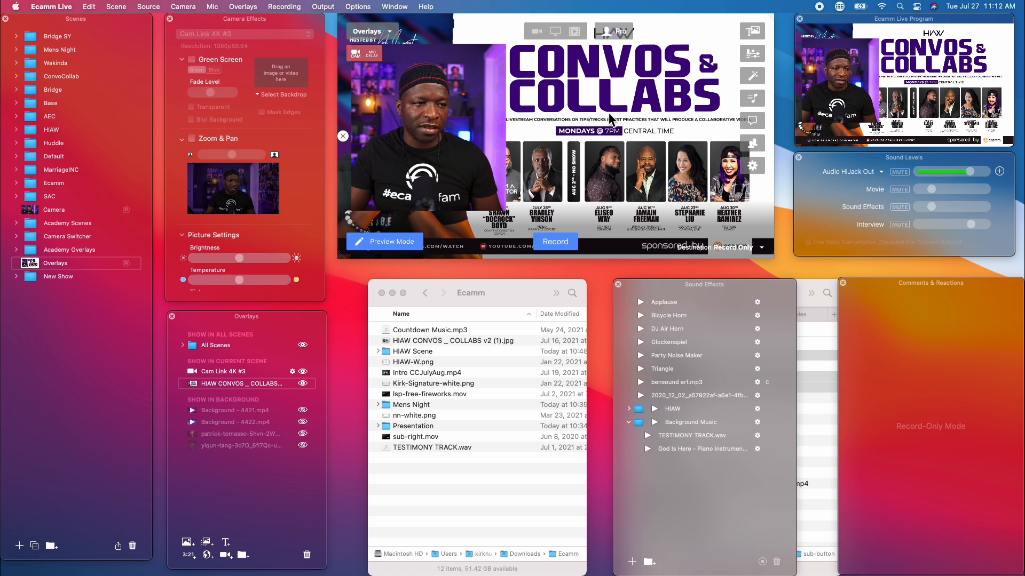
Scale the Convos & Collabs image overlay down to just over half the canvas width and place it beside the camera frame
{"action": "scroll", "coordinate": [608, 113], "scroll_direction": "down", "scroll_amount": 5}
{"action": "left_click_drag", "start_coordinate": [631, 125], "coordinate": [686, 129]}
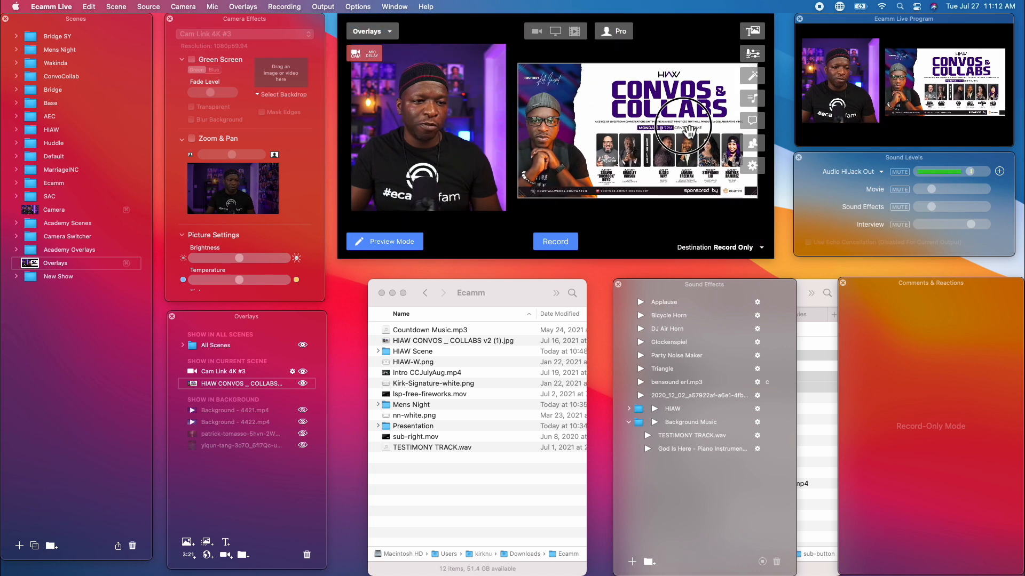
{"action": "scroll", "coordinate": [685, 126], "scroll_direction": "up", "scroll_amount": 8}
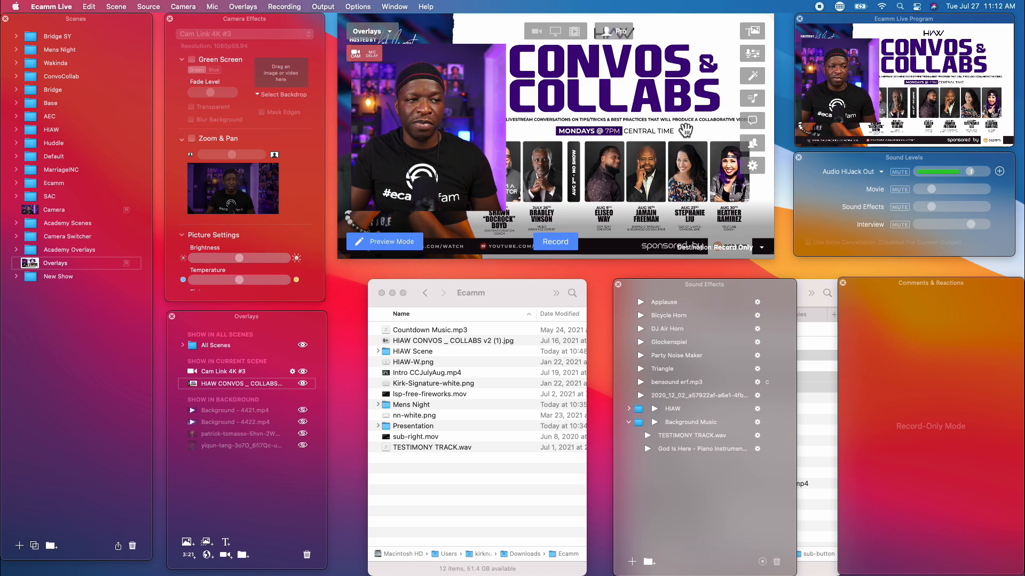
{"action": "scroll", "coordinate": [679, 123], "scroll_direction": "down", "scroll_amount": 2}
{"action": "scroll", "coordinate": [678, 122], "scroll_direction": "down", "scroll_amount": 4}
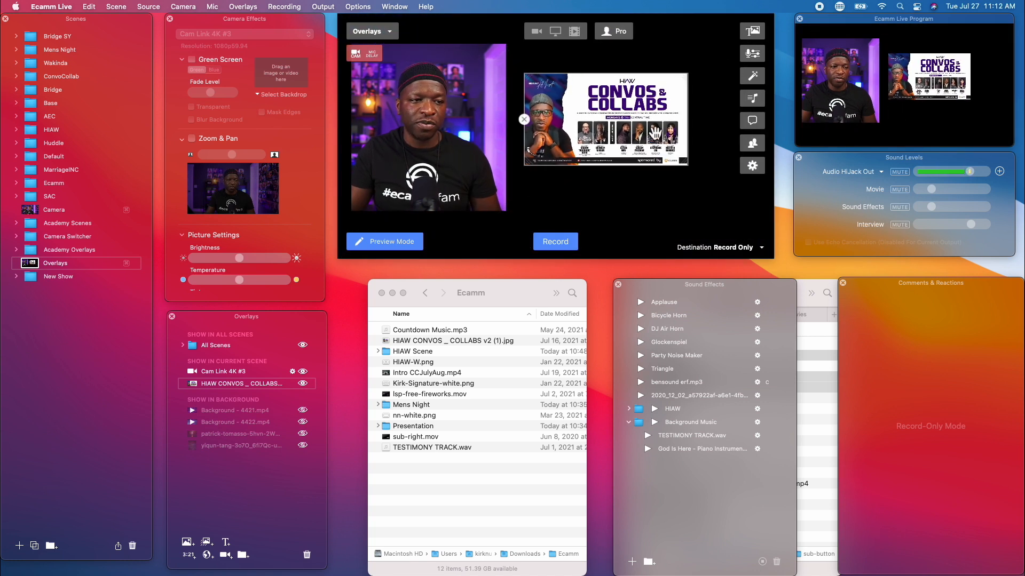
{"action": "scroll", "coordinate": [655, 131], "scroll_direction": "up", "scroll_amount": 4}
{"action": "scroll", "coordinate": [651, 131], "scroll_direction": "down", "scroll_amount": 3}
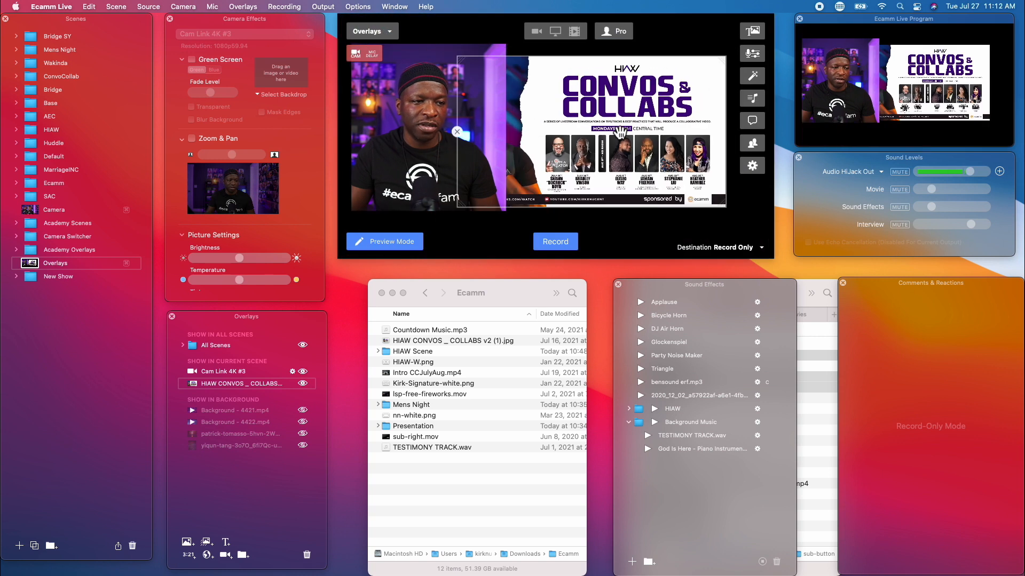
{"action": "scroll", "coordinate": [649, 132], "scroll_direction": "down", "scroll_amount": 4}
{"action": "scroll", "coordinate": [643, 131], "scroll_direction": "up", "scroll_amount": 3}
{"action": "left_click_drag", "start_coordinate": [608, 125], "coordinate": [634, 124]}
{"action": "scroll", "coordinate": [634, 124], "scroll_direction": "up", "scroll_amount": 4}
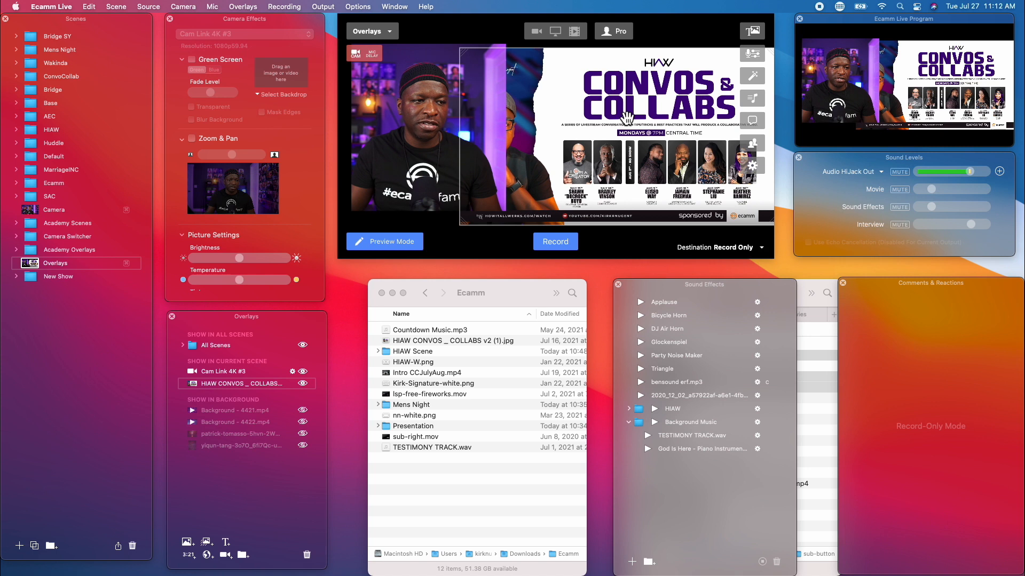
{"action": "scroll", "coordinate": [634, 124], "scroll_direction": "down", "scroll_amount": 2}
{"action": "scroll", "coordinate": [634, 125], "scroll_direction": "down", "scroll_amount": 3}
{"action": "scroll", "coordinate": [634, 124], "scroll_direction": "up", "scroll_amount": 3}
{"action": "mouse_move", "coordinate": [634, 124]}
{"action": "left_mouse_down"}
{"action": "mouse_move", "coordinate": [649, 118]}
{"action": "mouse_move", "coordinate": [653, 128]}
{"action": "left_mouse_up"}
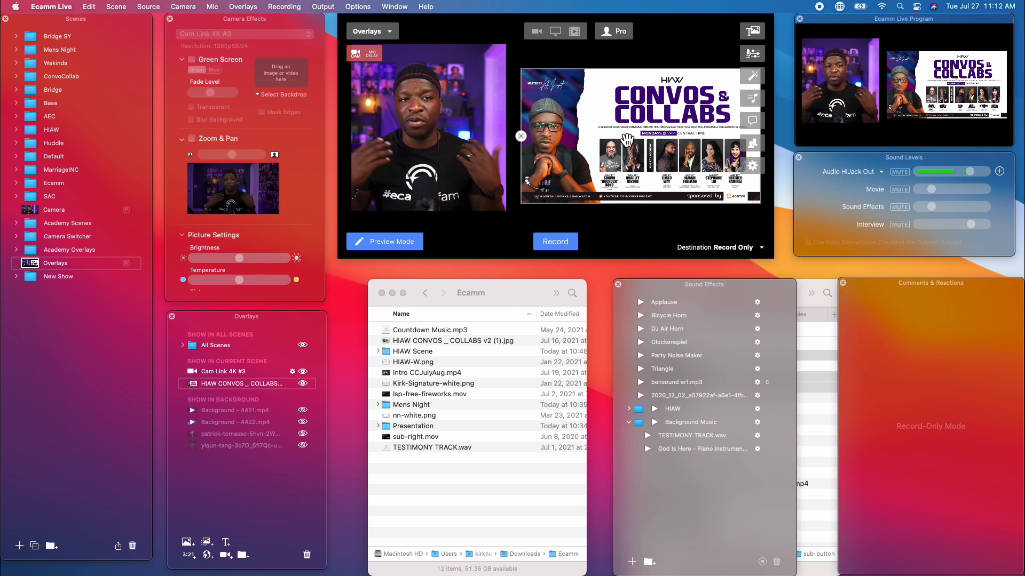
Add HIAW-W.png as an image overlay and place the logo in the canvas's upper-right corner
{"action": "left_click", "coordinate": [188, 543]}
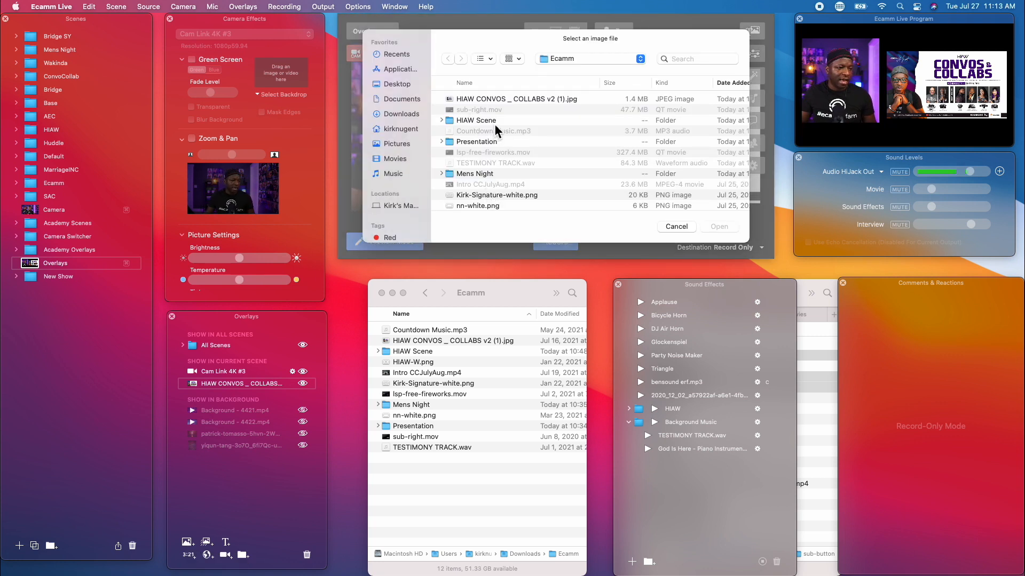
{"action": "scroll", "coordinate": [504, 179], "scroll_direction": "down", "scroll_amount": 2}
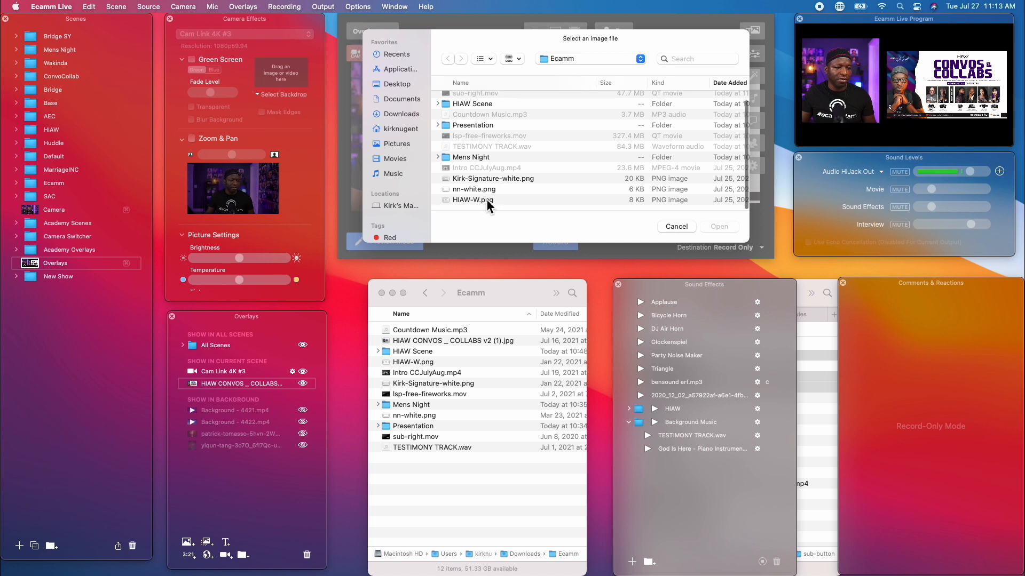
{"action": "left_click", "coordinate": [482, 200]}
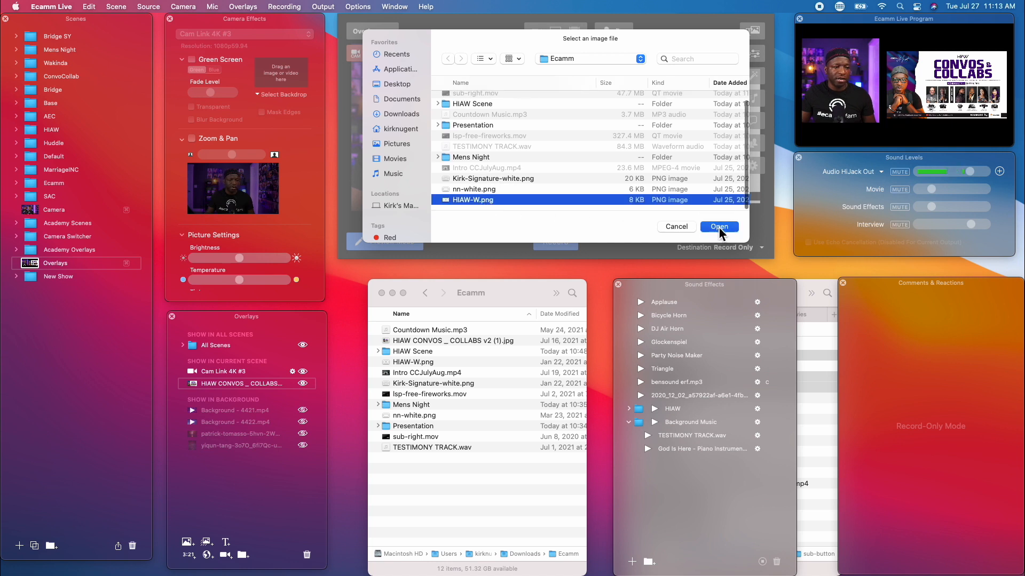
{"action": "left_click", "coordinate": [718, 227]}
{"action": "left_click_drag", "start_coordinate": [514, 171], "coordinate": [734, 39]}
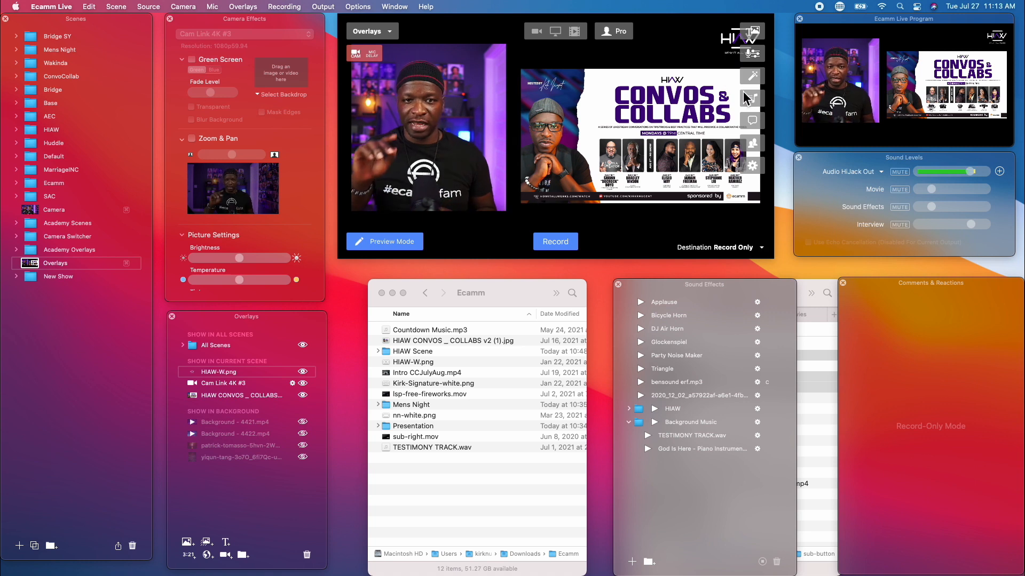
{"action": "mouse_move", "coordinate": [947, 22]}
{"action": "left_mouse_down"}
{"action": "mouse_move", "coordinate": [863, 66]}
{"action": "mouse_move", "coordinate": [944, 23]}
{"action": "left_mouse_up"}
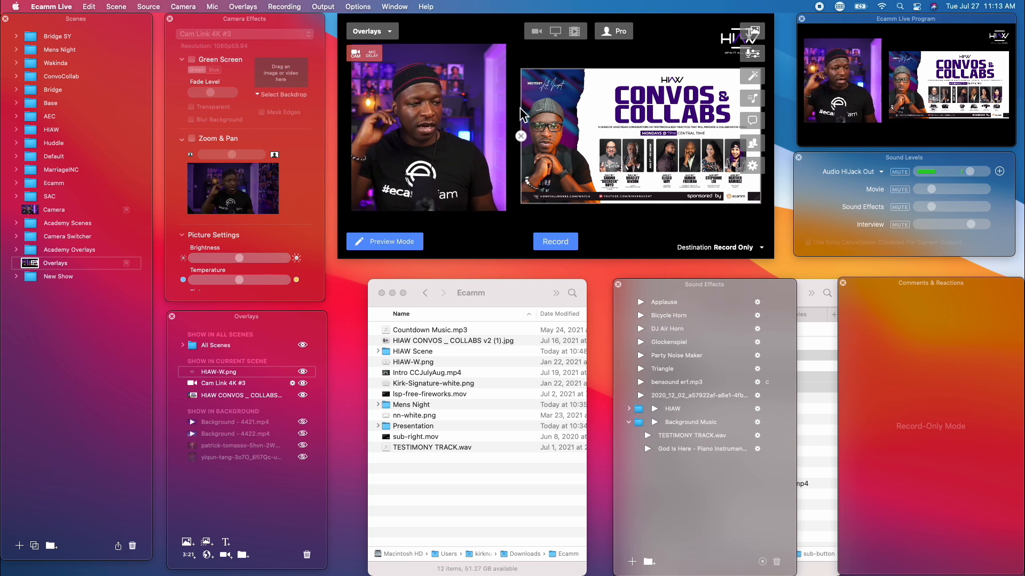
Add an auto-starting timer overlay of type Countdown for an Amount of Time with a duration of 00:10:00
{"action": "mouse_move", "coordinate": [366, 117]}
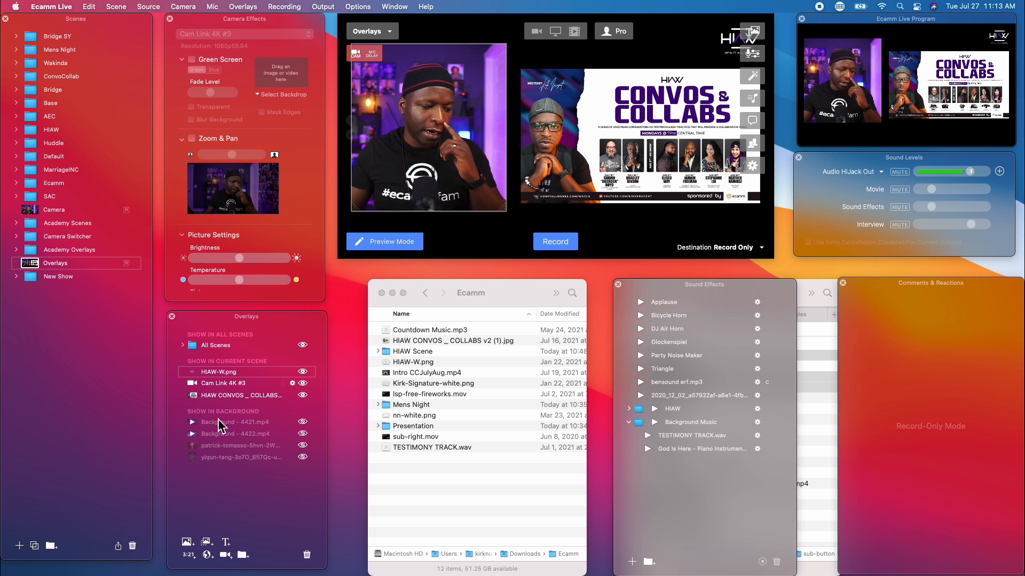
{"action": "left_click", "coordinate": [193, 556]}
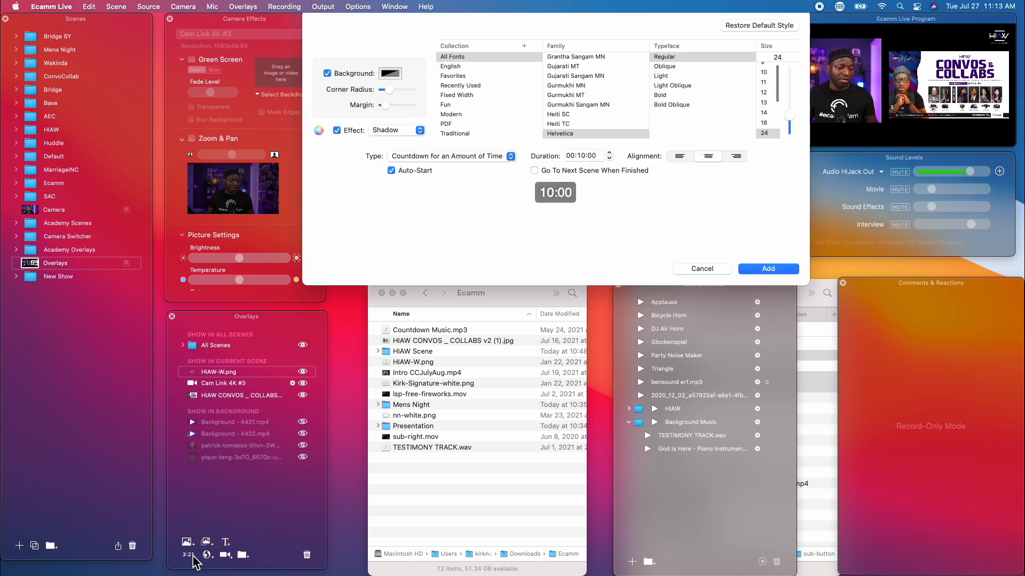
{"action": "left_click", "coordinate": [439, 160]}
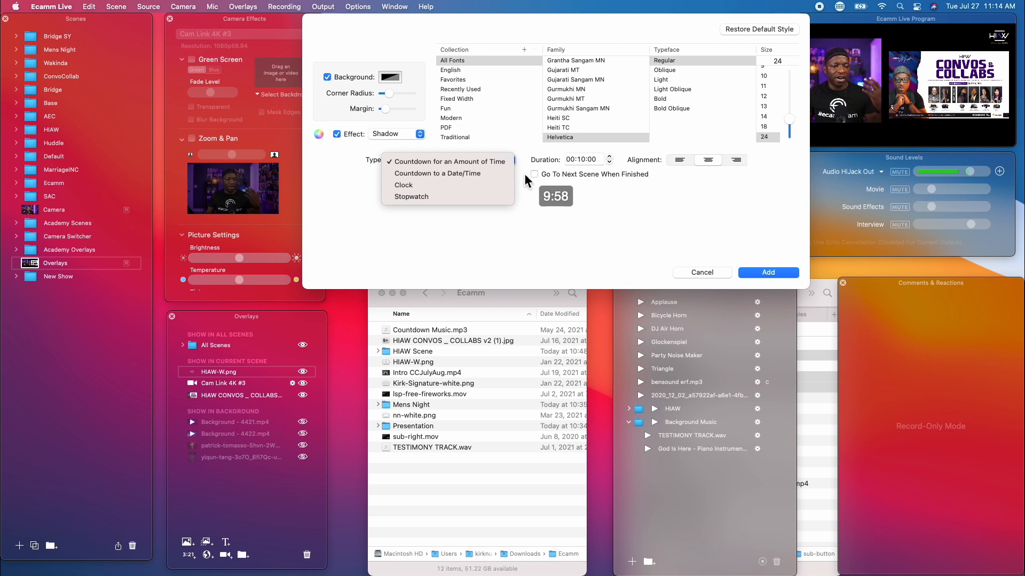
{"action": "left_click", "coordinate": [762, 275]}
{"action": "left_click", "coordinate": [767, 273]}
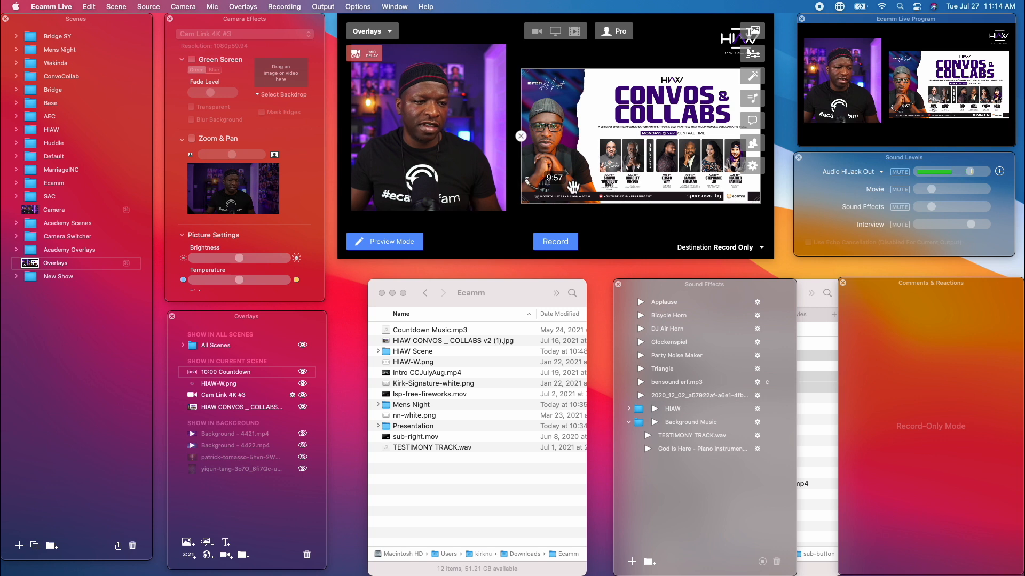
Enlarge the countdown timer and place it above the Convos & Collabs image on the canvas
{"action": "mouse_move", "coordinate": [561, 180]}
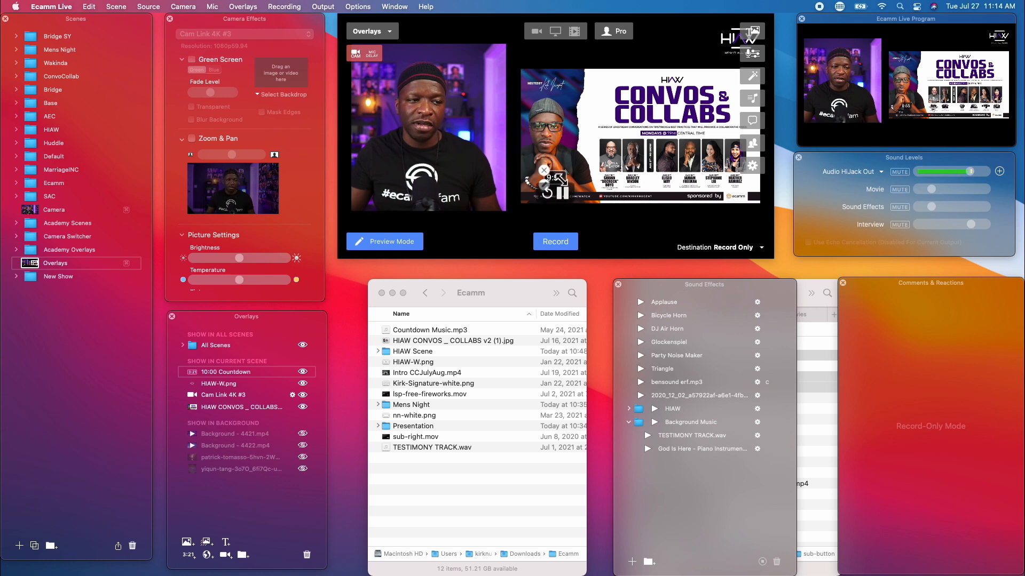
{"action": "left_click_drag", "start_coordinate": [563, 183], "coordinate": [564, 54]}
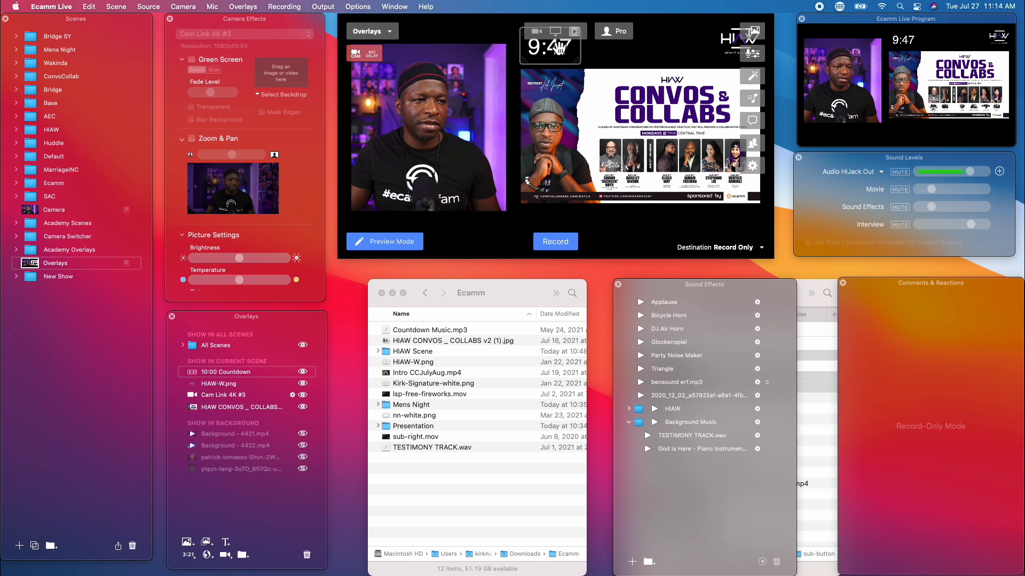
{"action": "left_click", "coordinate": [598, 105]}
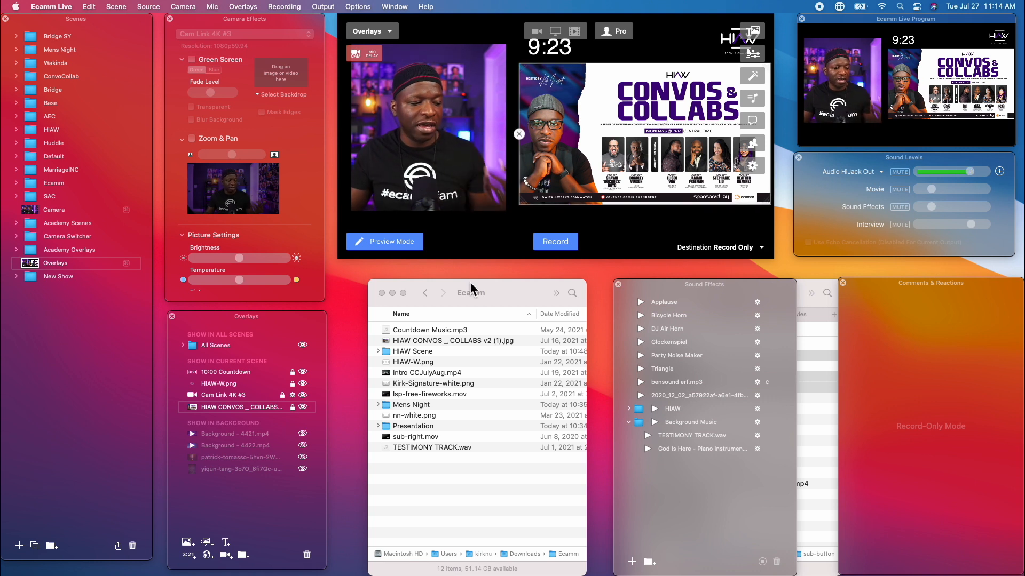
Add a widget overlay named BMAC with the private widget URL, 800 wide and 450 high at 15 FPS
{"action": "left_click", "coordinate": [207, 556]}
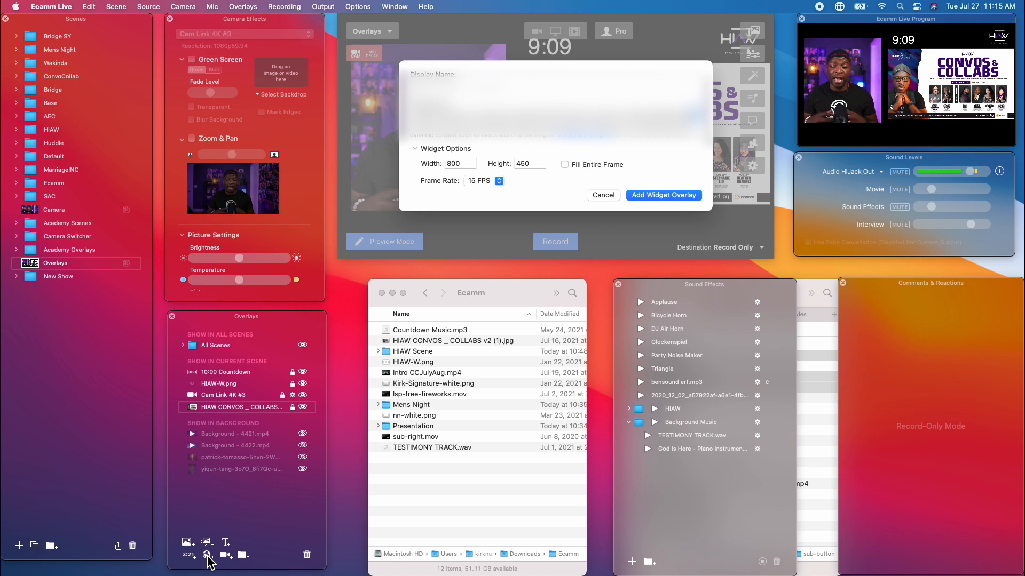
{"action": "key", "text": "ctrl+Up"}
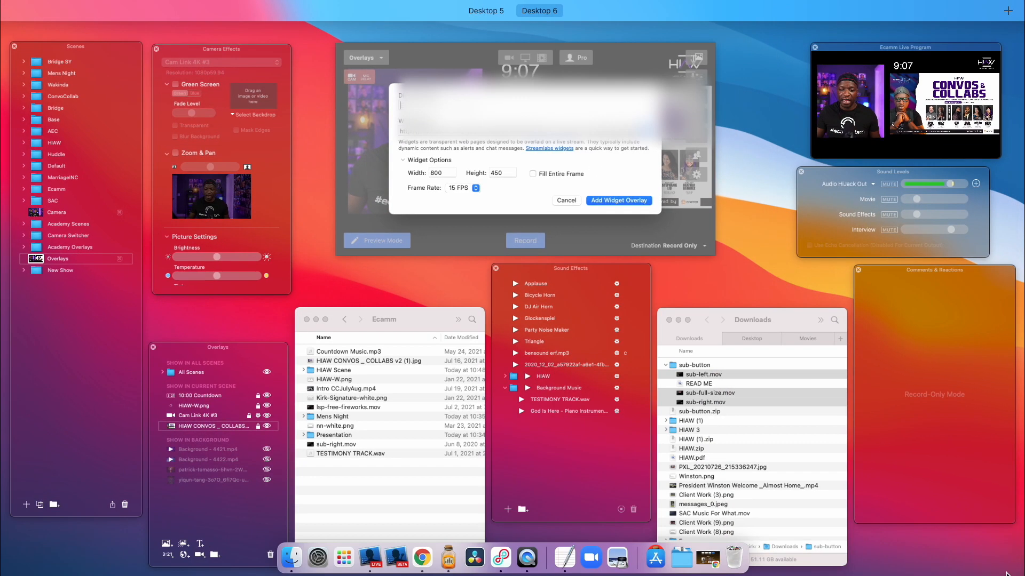
{"action": "left_click", "coordinate": [462, 122]}
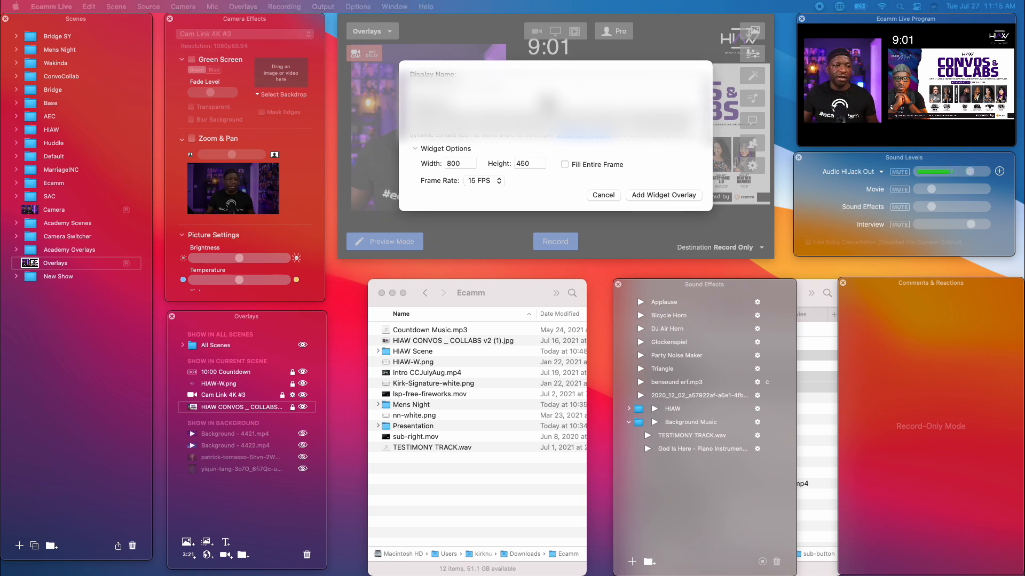
{"action": "left_click", "coordinate": [455, 90]}
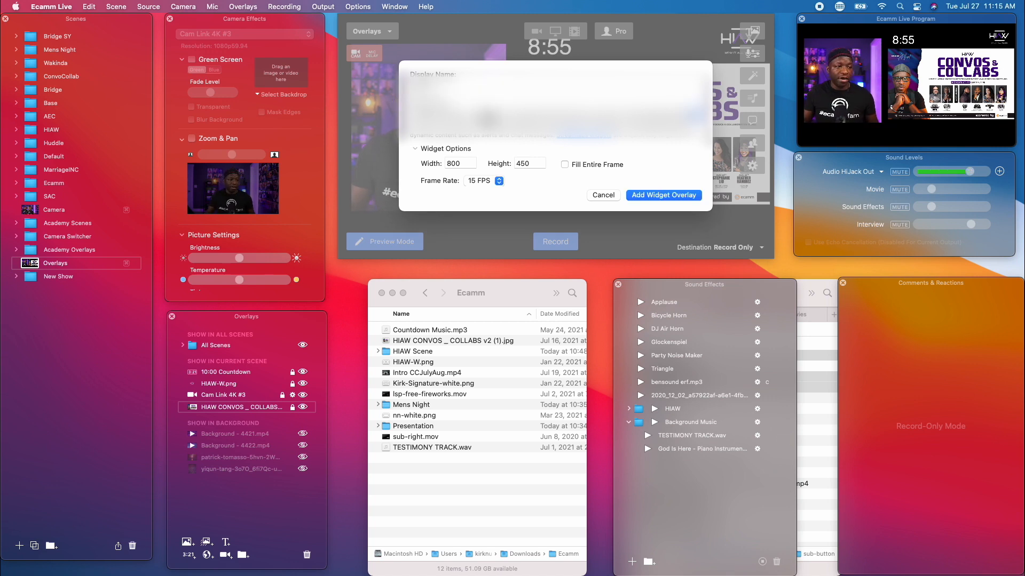
{"action": "triple_click", "coordinate": [492, 113]}
{"action": "key", "text": "BackSpace"}
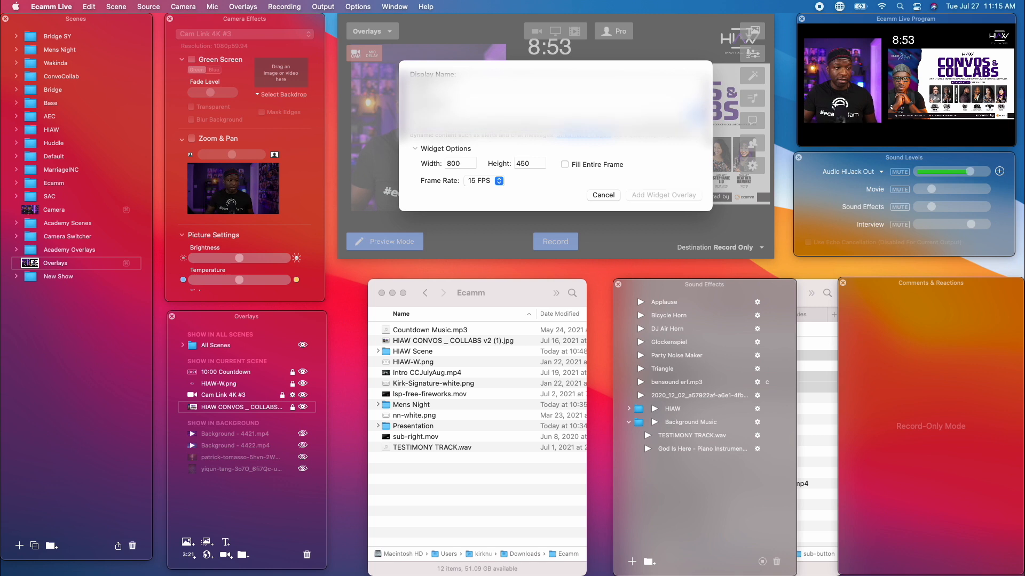
{"action": "key", "text": "cmd+v"}
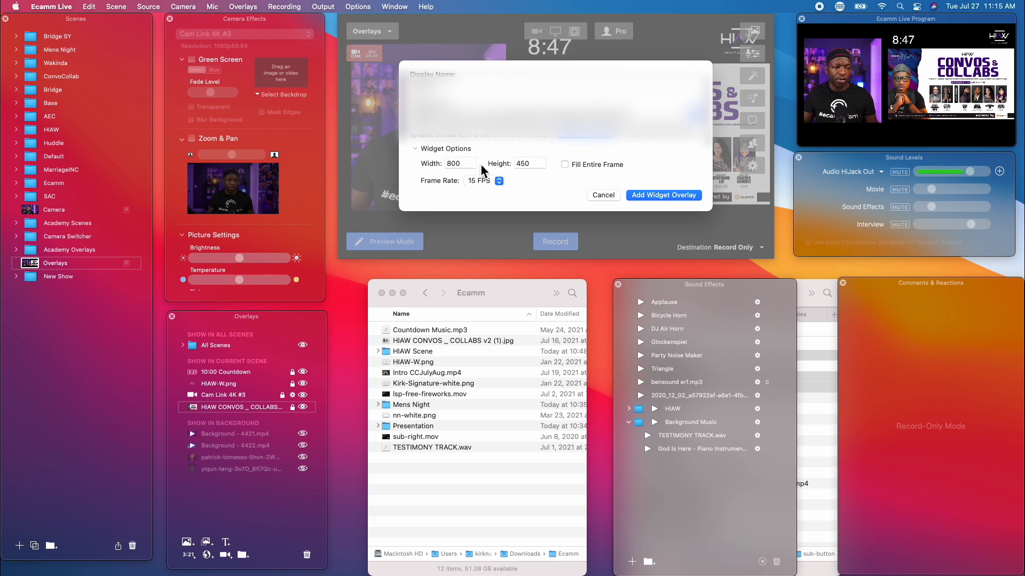
{"action": "left_click", "coordinate": [657, 194]}
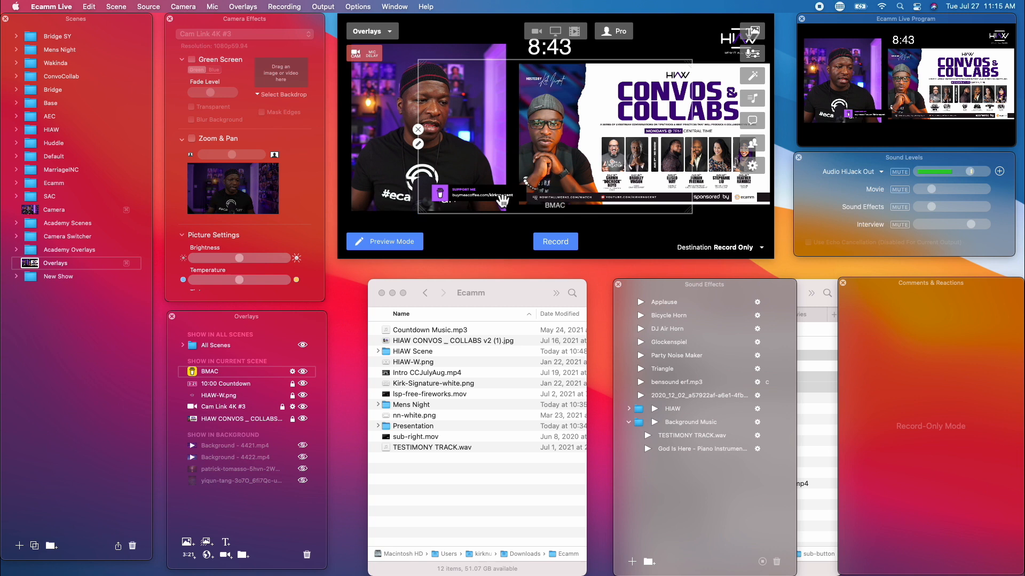
Enlarge the BMAC widget with its banner under the camera frame, and try it below and above the other current-scene overlays
{"action": "left_click_drag", "start_coordinate": [496, 194], "coordinate": [521, 206]}
{"action": "scroll", "coordinate": [529, 206], "scroll_direction": "up", "scroll_amount": 3}
{"action": "scroll", "coordinate": [526, 204], "scroll_direction": "down", "scroll_amount": 3}
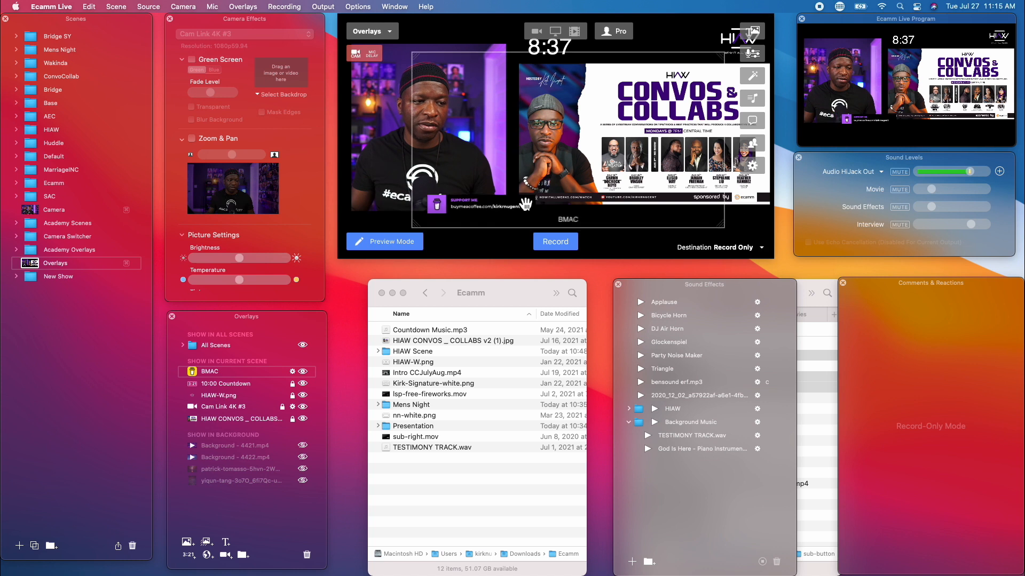
{"action": "scroll", "coordinate": [525, 204], "scroll_direction": "up", "scroll_amount": 3}
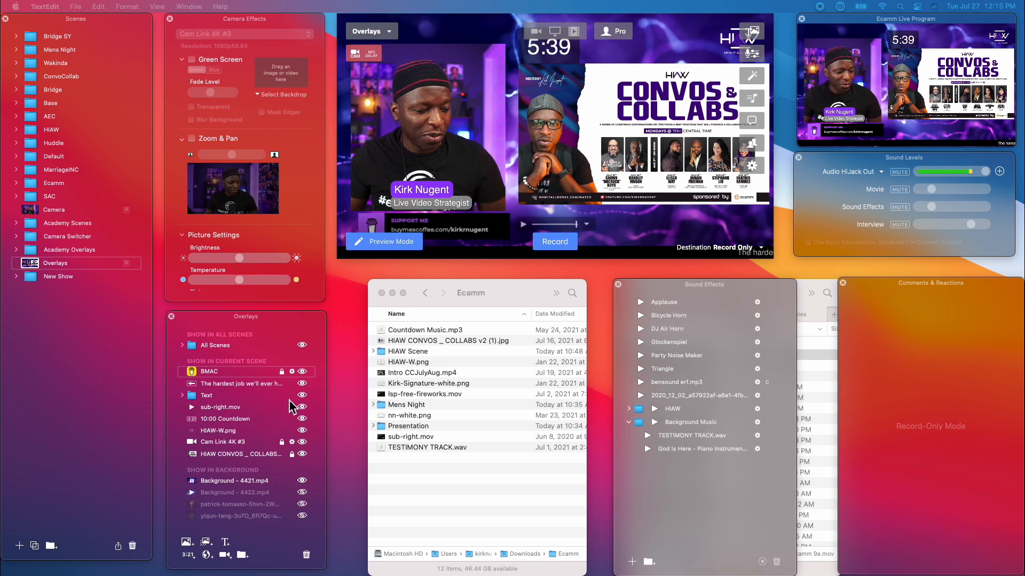
{"action": "left_click_drag", "start_coordinate": [209, 373], "coordinate": [211, 459]}
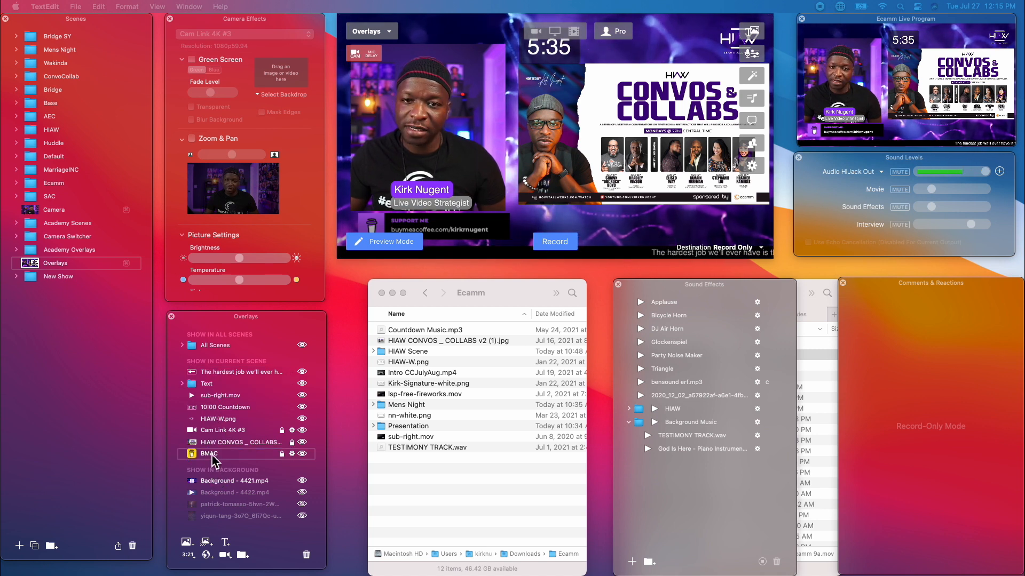
{"action": "left_click_drag", "start_coordinate": [212, 460], "coordinate": [214, 367]}
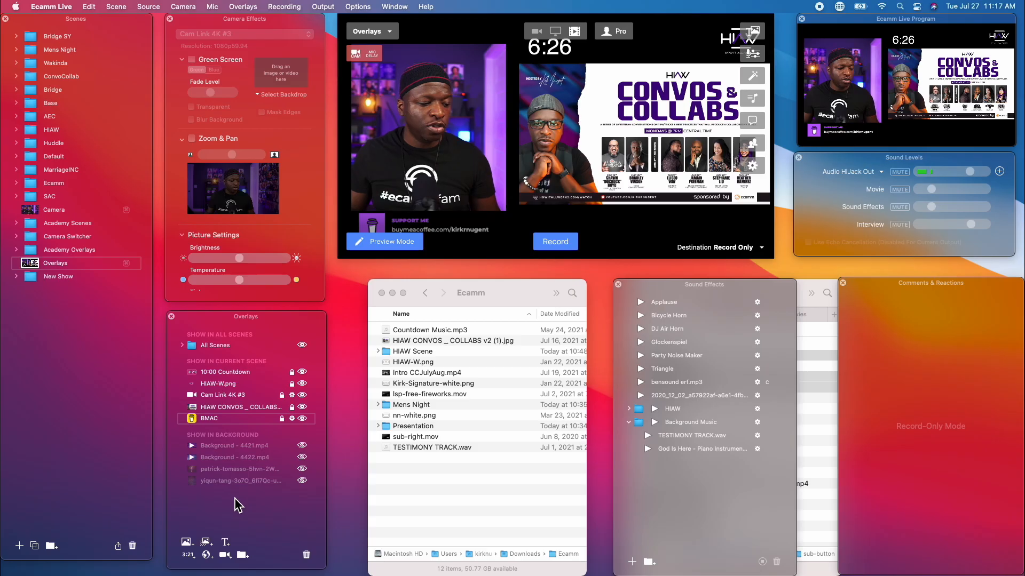
Add sub-right.mov from the Ecamm folder to the current scene as an animated overlay
{"action": "left_click", "coordinate": [207, 545]}
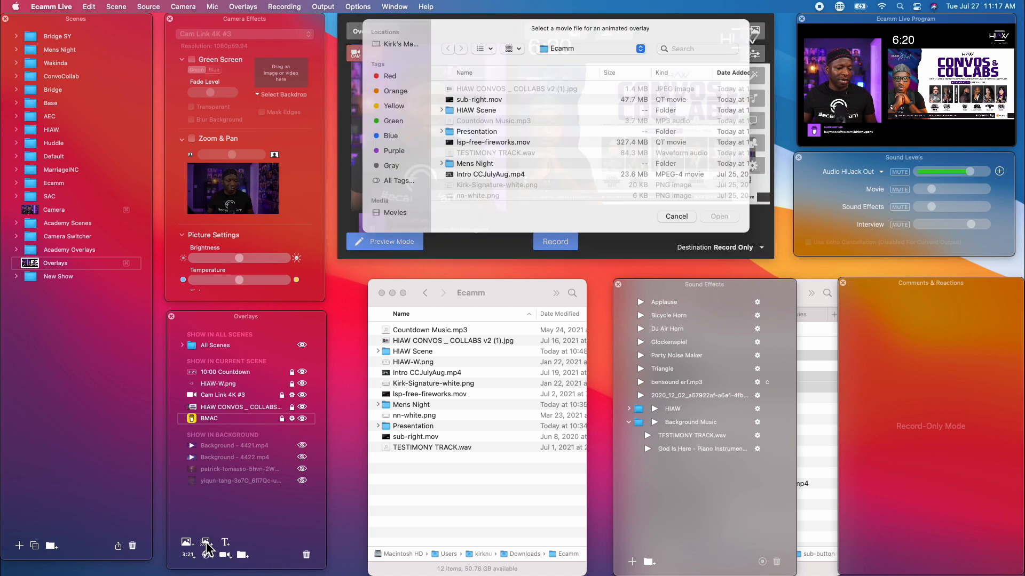
{"action": "left_click", "coordinate": [489, 111]}
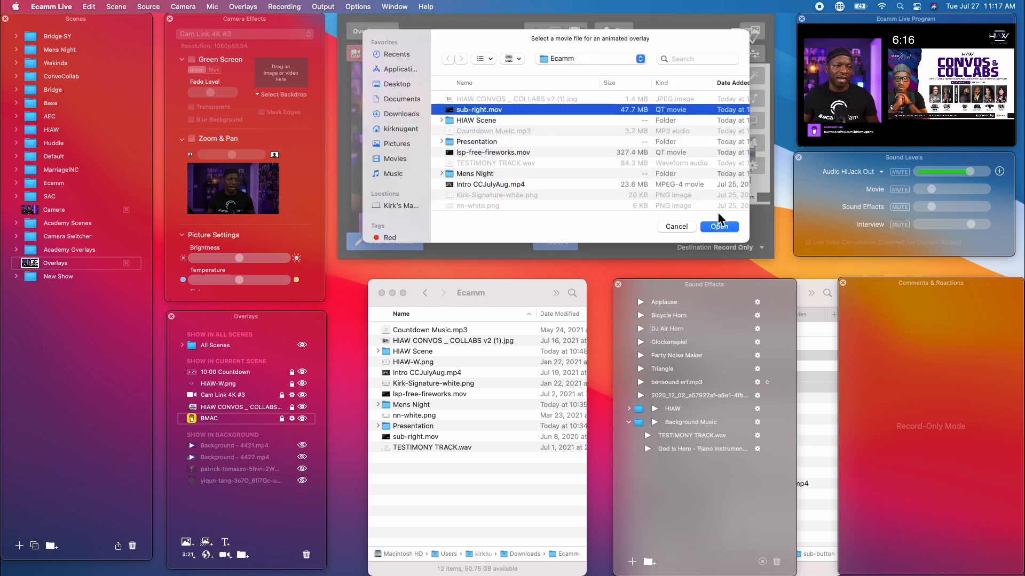
{"action": "left_click", "coordinate": [720, 226]}
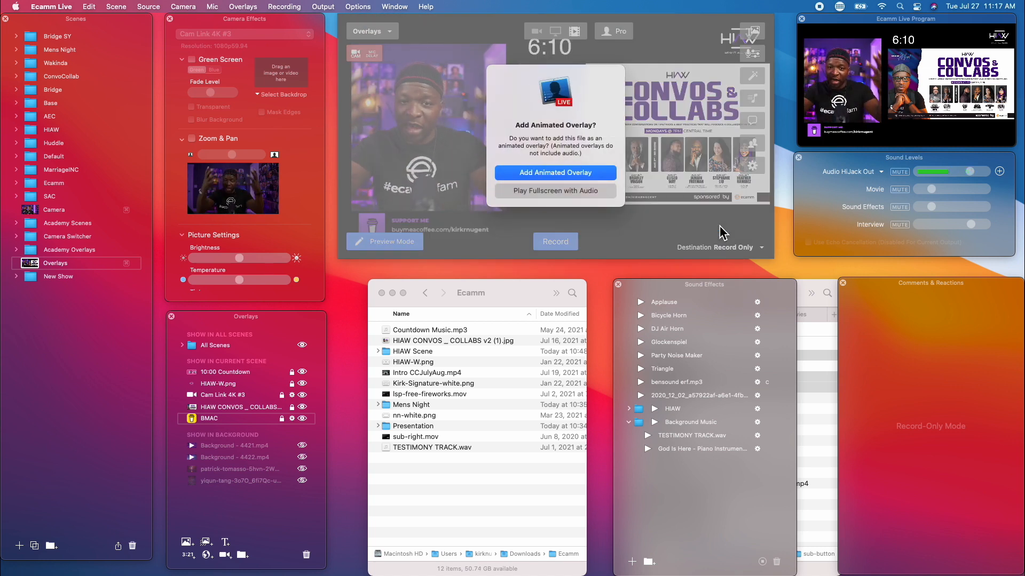
{"action": "left_click", "coordinate": [536, 174]}
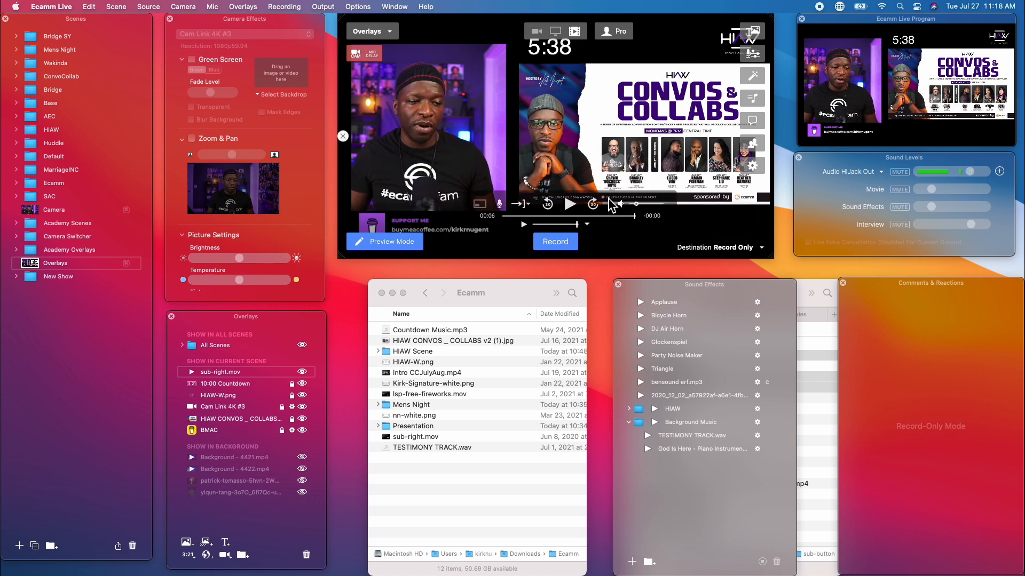
Review the When Finished playback options of the sub-right.mov overlay, and hide and show the overlay to replay it
{"action": "left_click", "coordinate": [587, 225]}
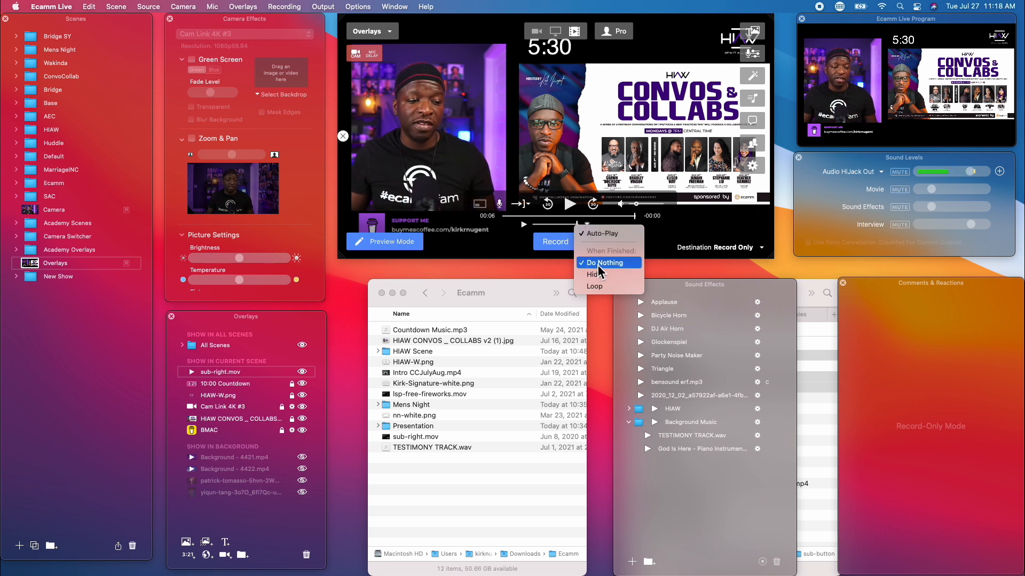
{"action": "left_click", "coordinate": [604, 280]}
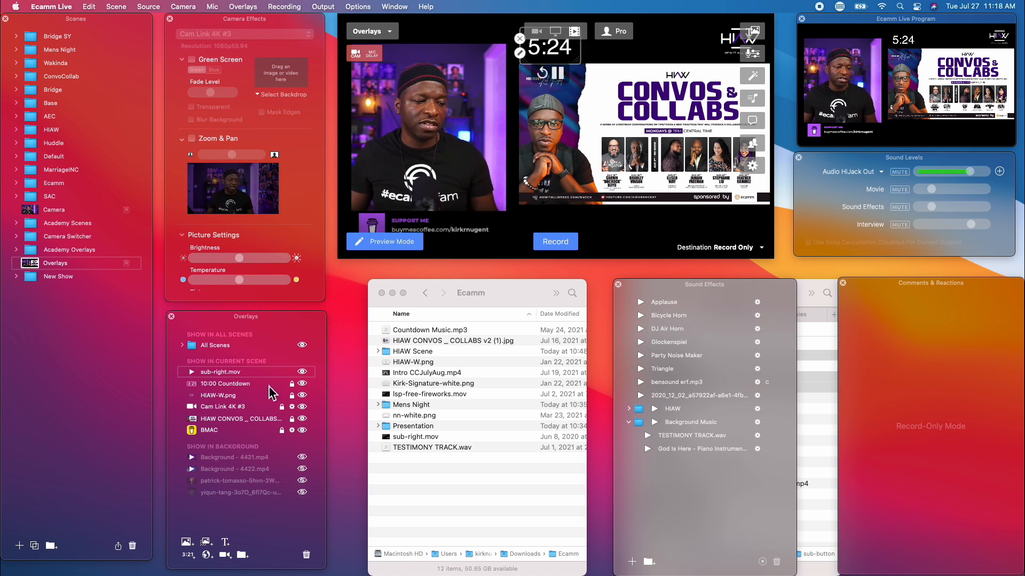
{"action": "left_click", "coordinate": [302, 372]}
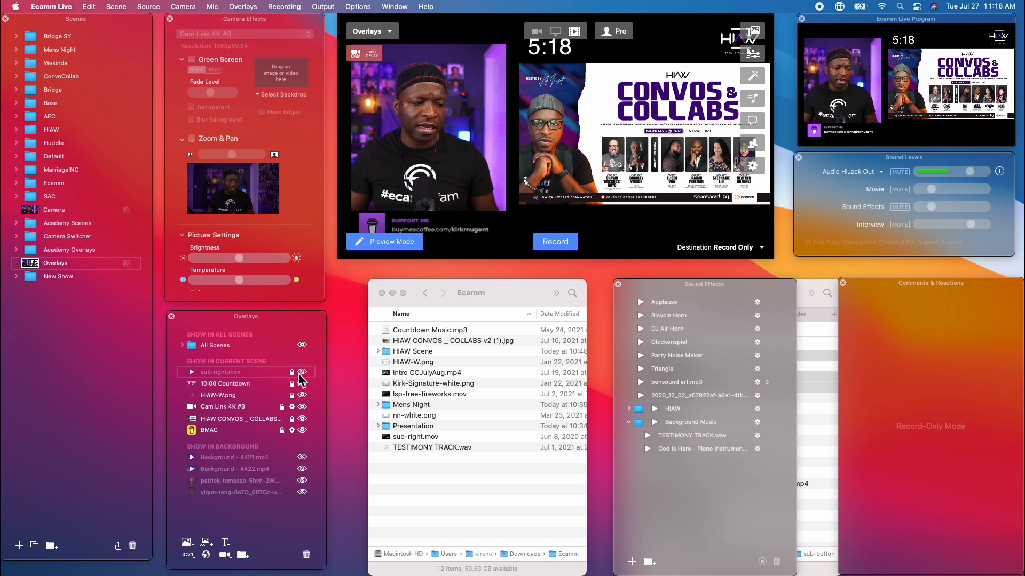
{"action": "left_click", "coordinate": [302, 372]}
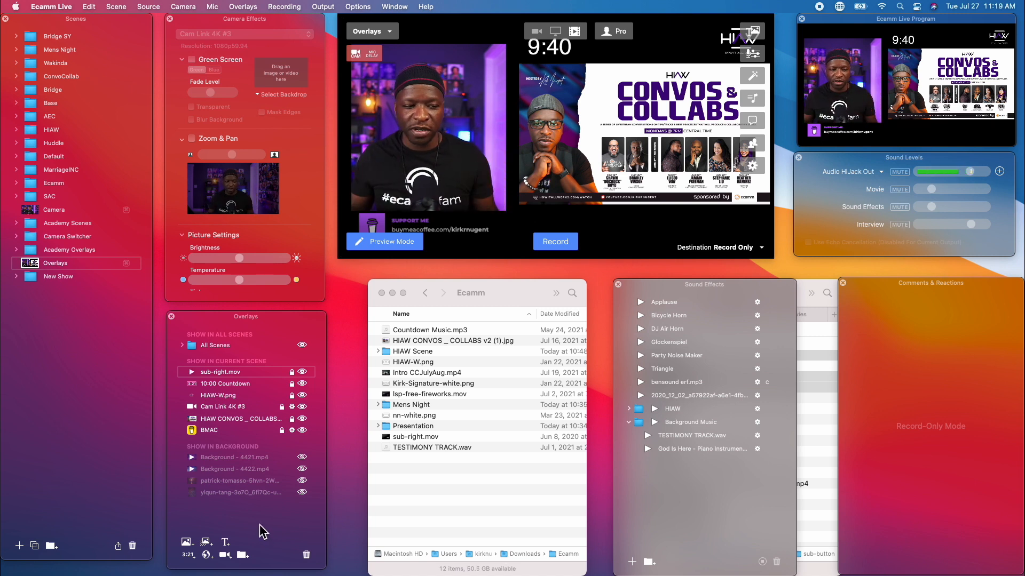
Create an overlay group named Text in the current scene and expand it
{"action": "left_click", "coordinate": [241, 555]}
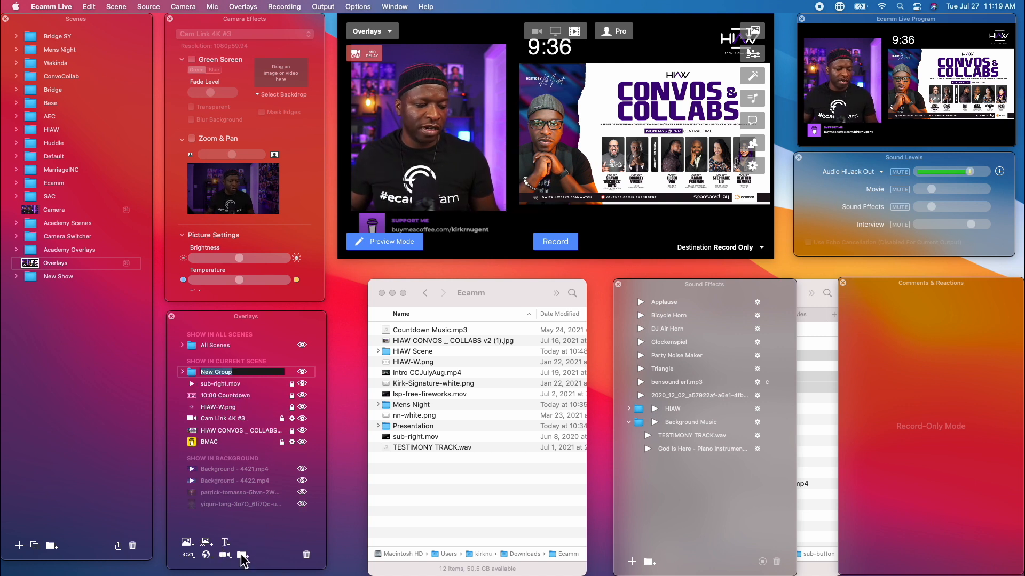
{"action": "type", "text": "t"}
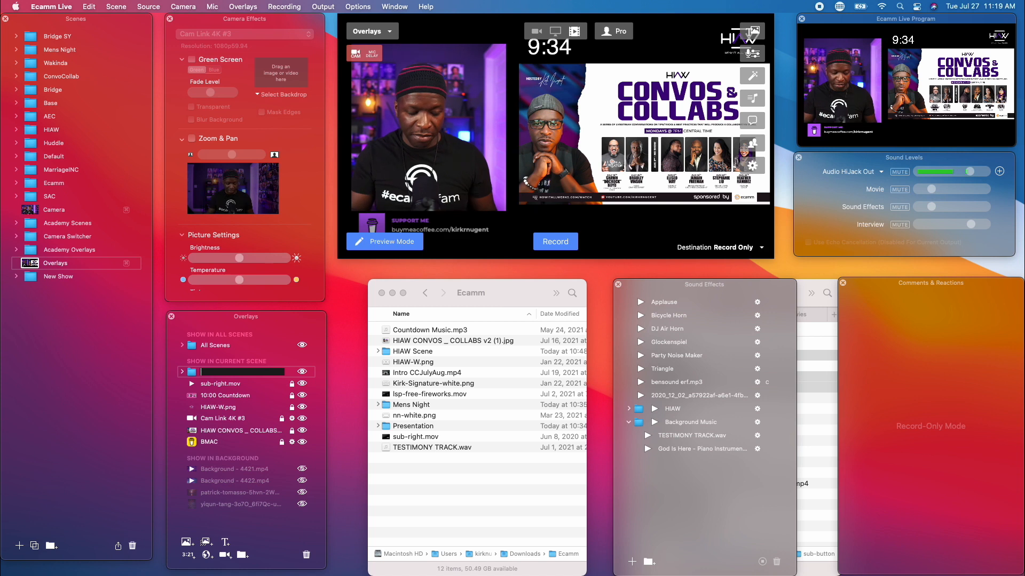
{"action": "type", "text": "ext"}
{"action": "key", "text": "Return"}
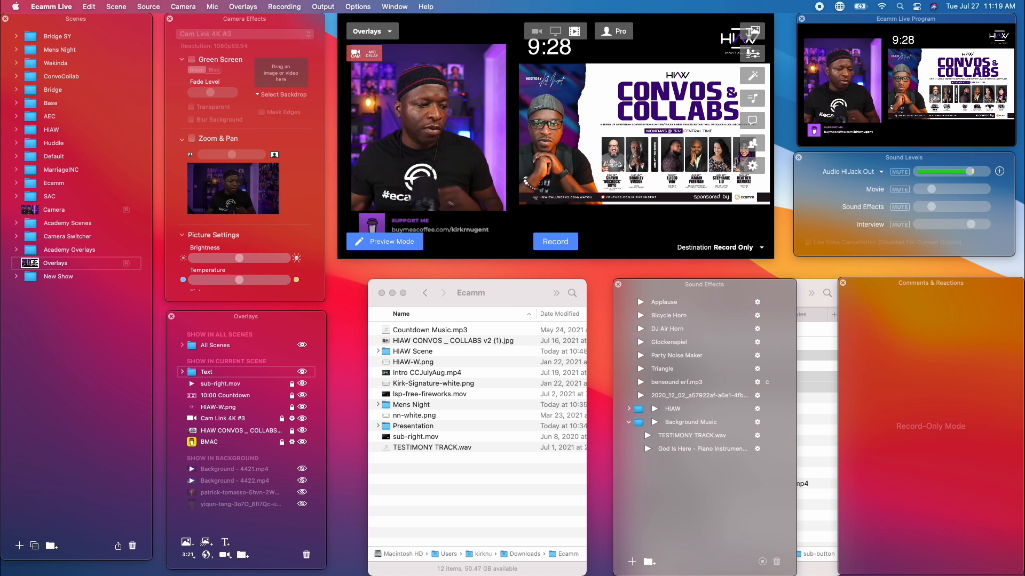
{"action": "left_click", "coordinate": [302, 372]}
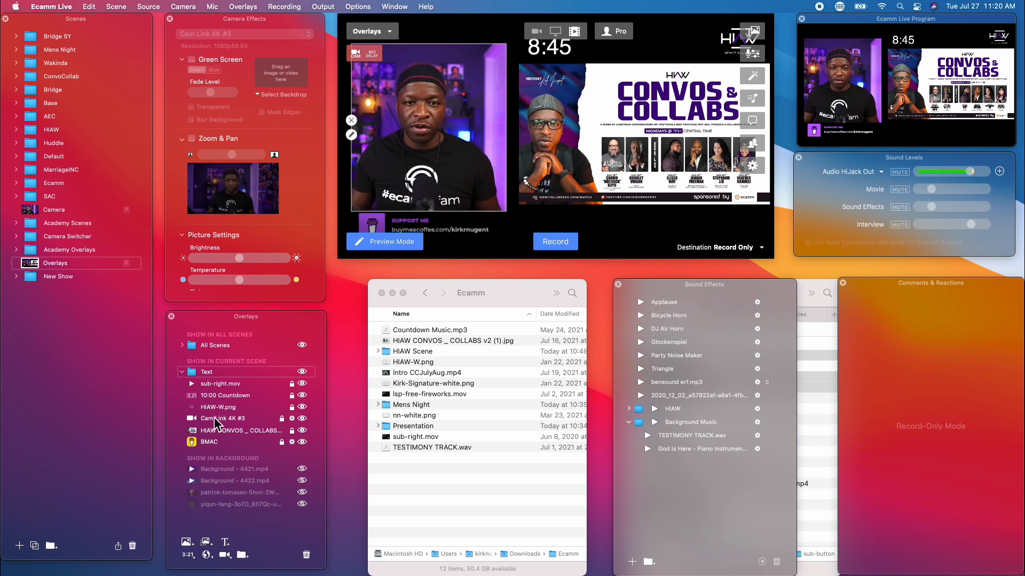
Add a text overlay with the presenter's full name on a Grape background at 100% opacity with a slightly larger corner radius
{"action": "left_click", "coordinate": [229, 543]}
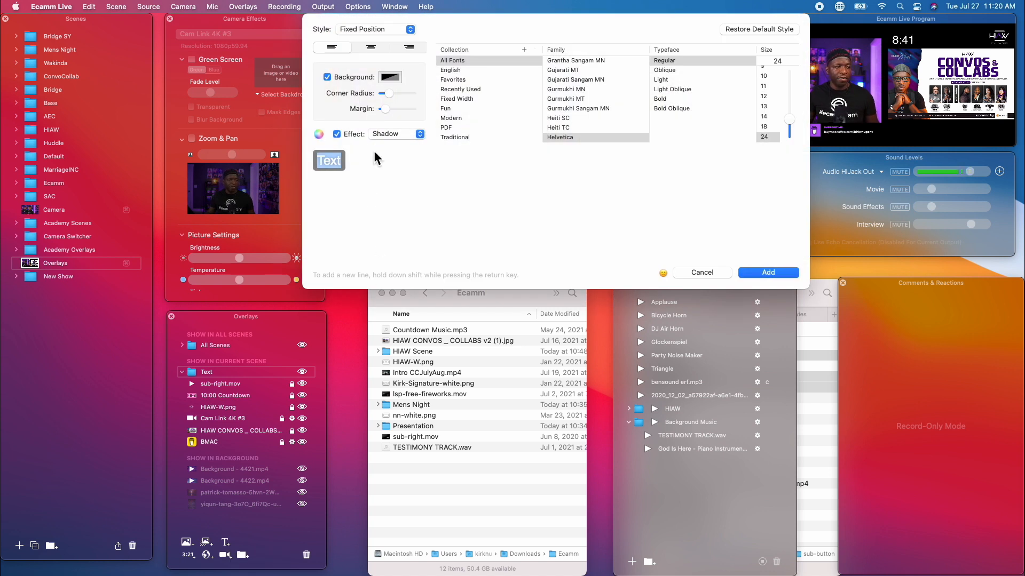
{"action": "type", "text": "Kirk Nugent"}
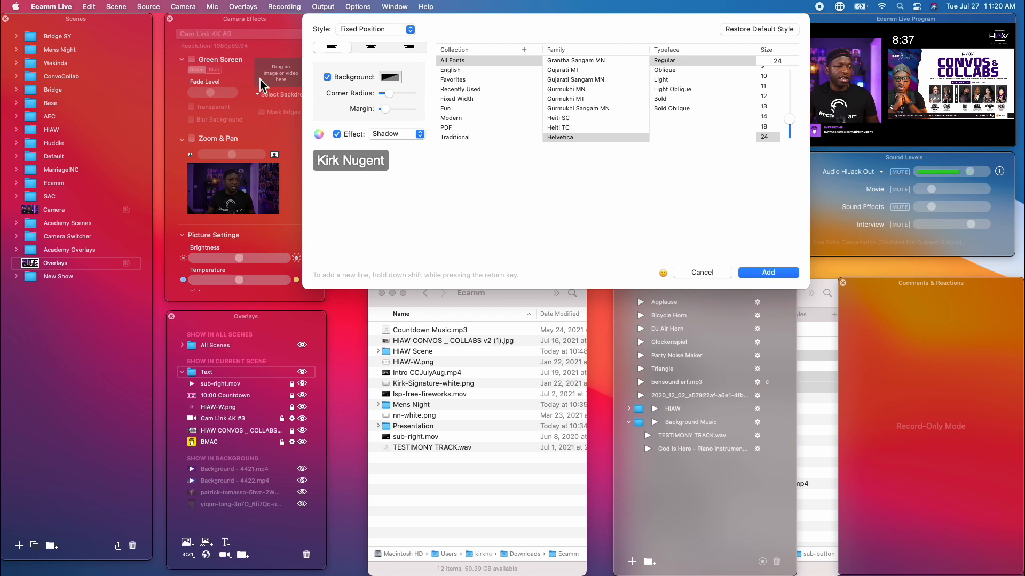
{"action": "left_click", "coordinate": [389, 79]}
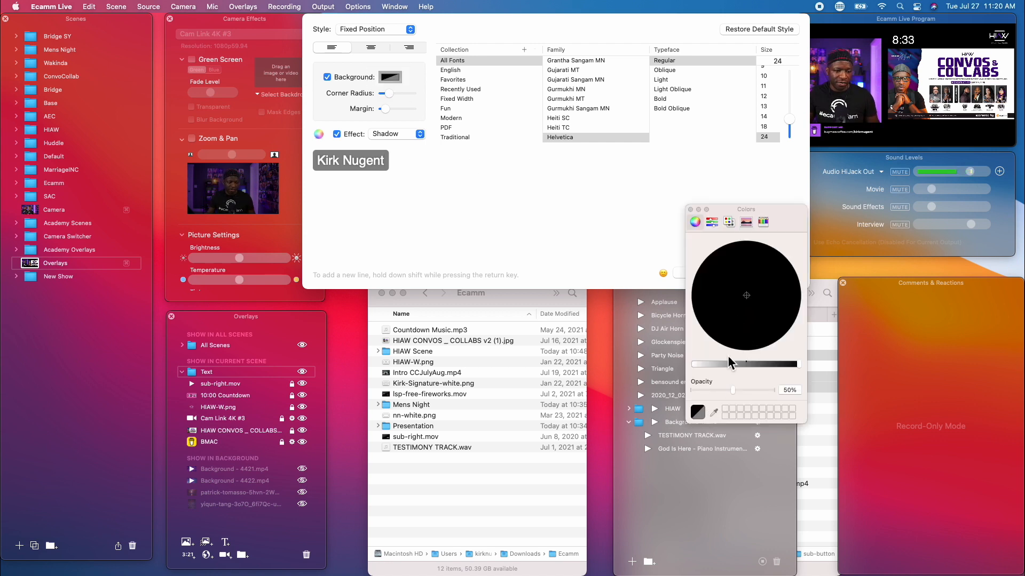
{"action": "left_click", "coordinate": [764, 223]}
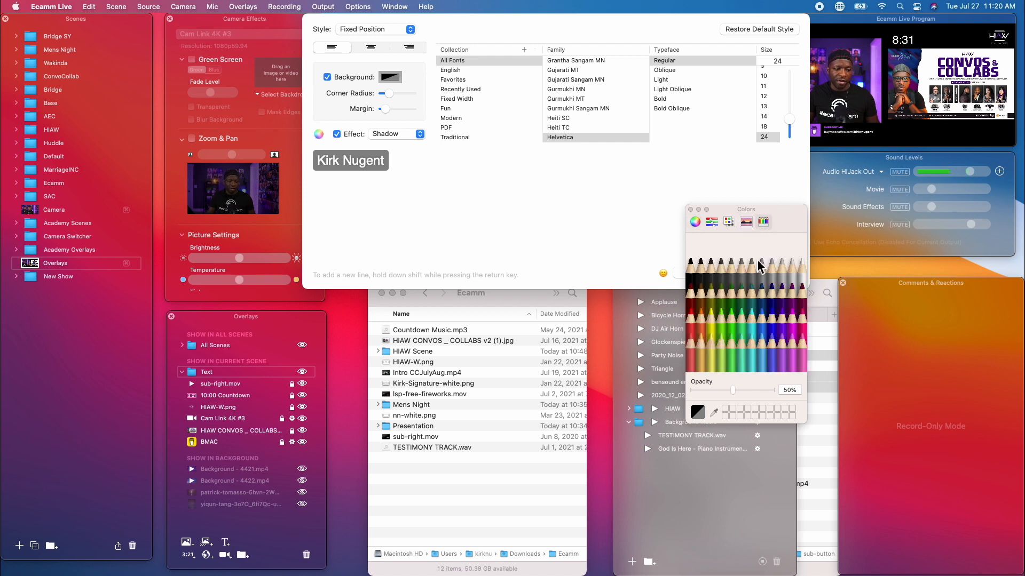
{"action": "left_click", "coordinate": [785, 328]}
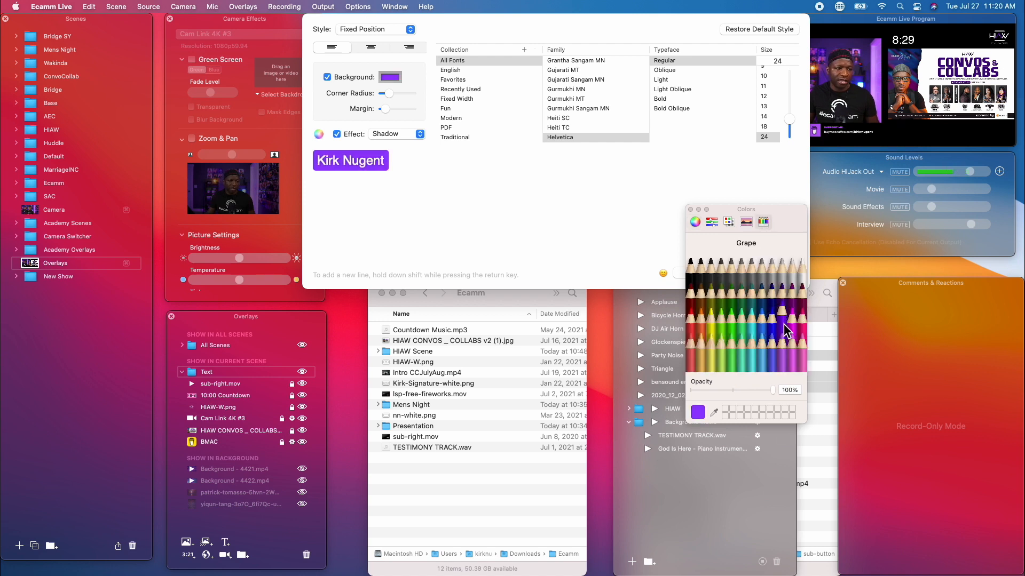
{"action": "left_click", "coordinate": [773, 308]}
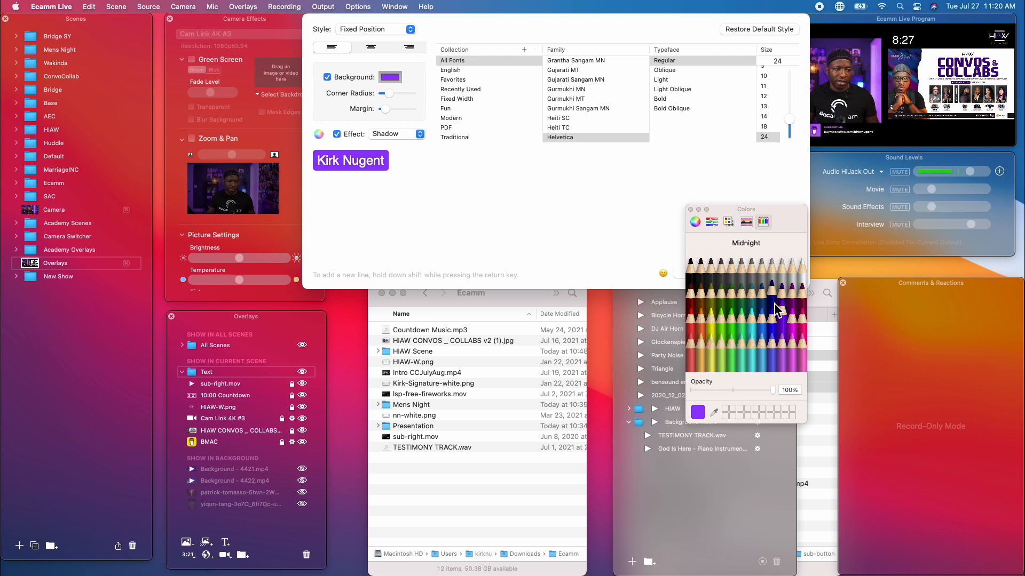
{"action": "left_click", "coordinate": [785, 327]}
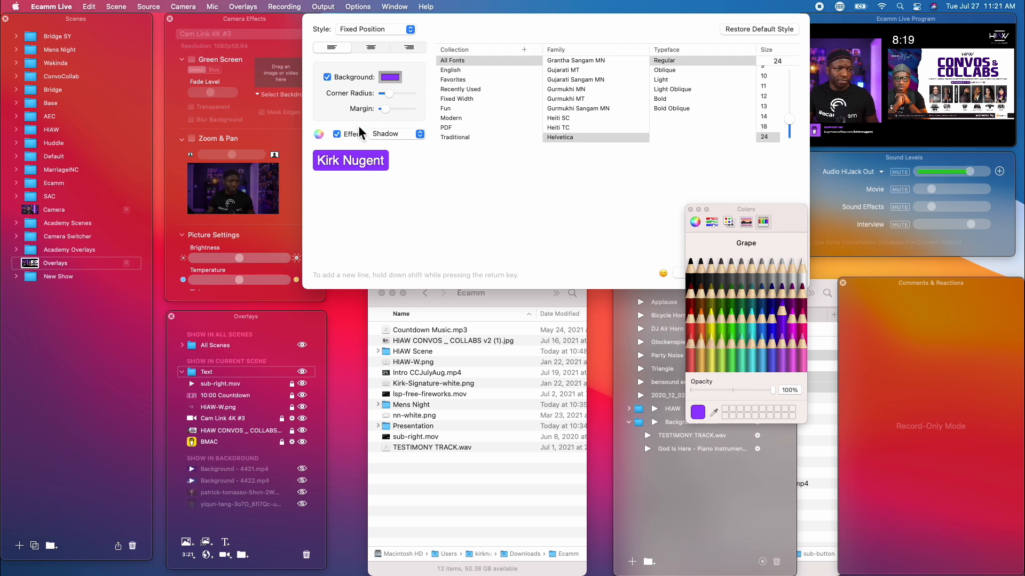
{"action": "left_click_drag", "start_coordinate": [385, 108], "coordinate": [395, 99]}
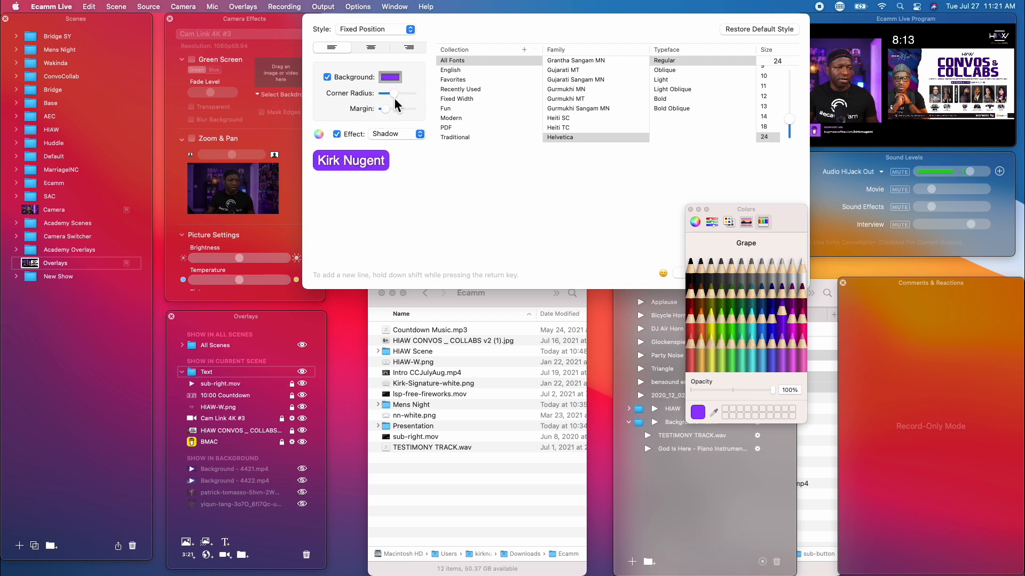
{"action": "left_click", "coordinate": [690, 209]}
{"action": "left_click", "coordinate": [754, 270]}
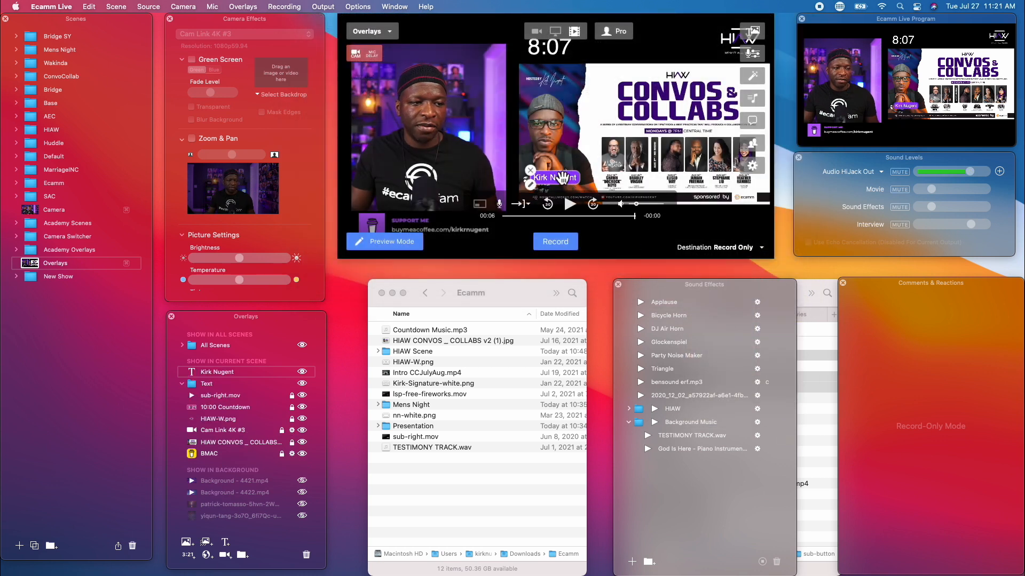
Place the name overlay over the lower part of the camera frame and move it into the Text group
{"action": "left_click_drag", "start_coordinate": [562, 177], "coordinate": [401, 197]}
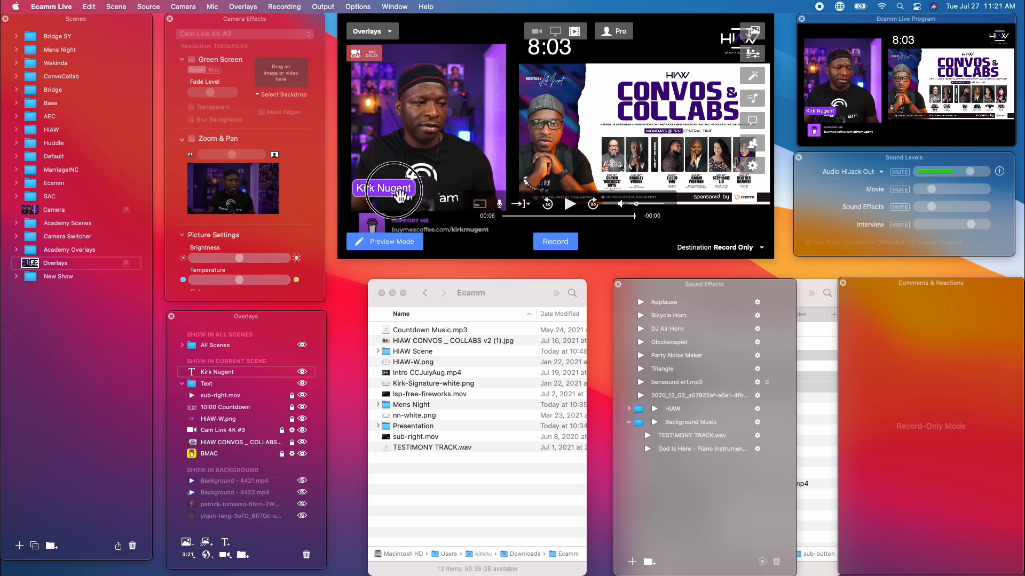
{"action": "left_click_drag", "start_coordinate": [403, 192], "coordinate": [434, 189]}
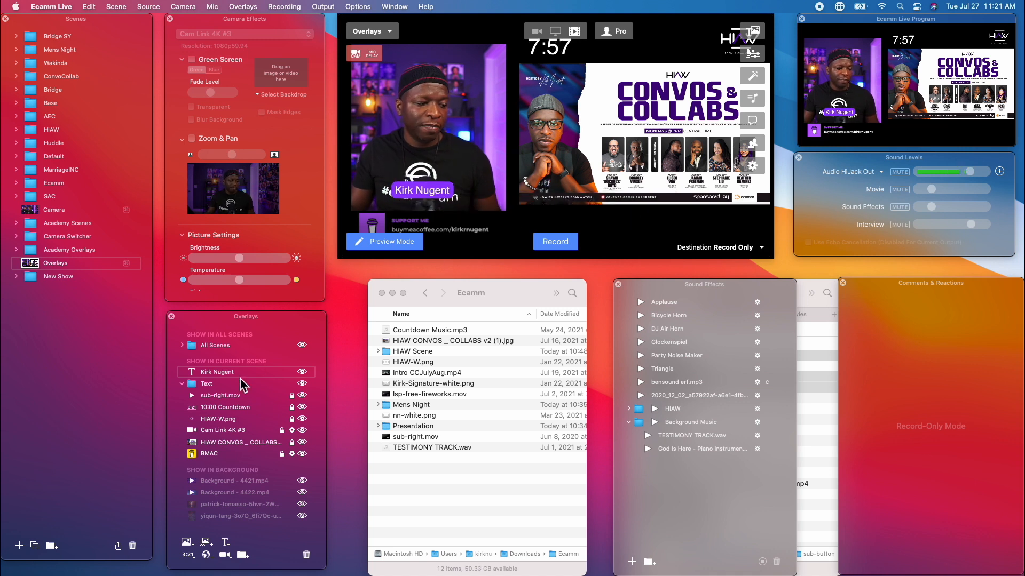
{"action": "left_click_drag", "start_coordinate": [217, 373], "coordinate": [210, 385]}
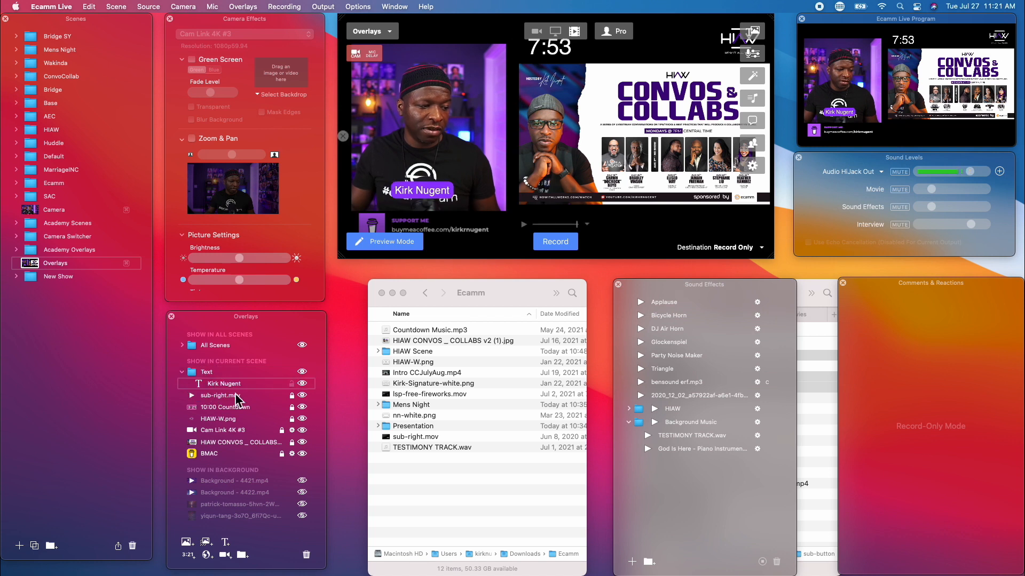
Add a second text overlay reading "Live Video Strategist" on a medium gray background
{"action": "left_click", "coordinate": [226, 544]}
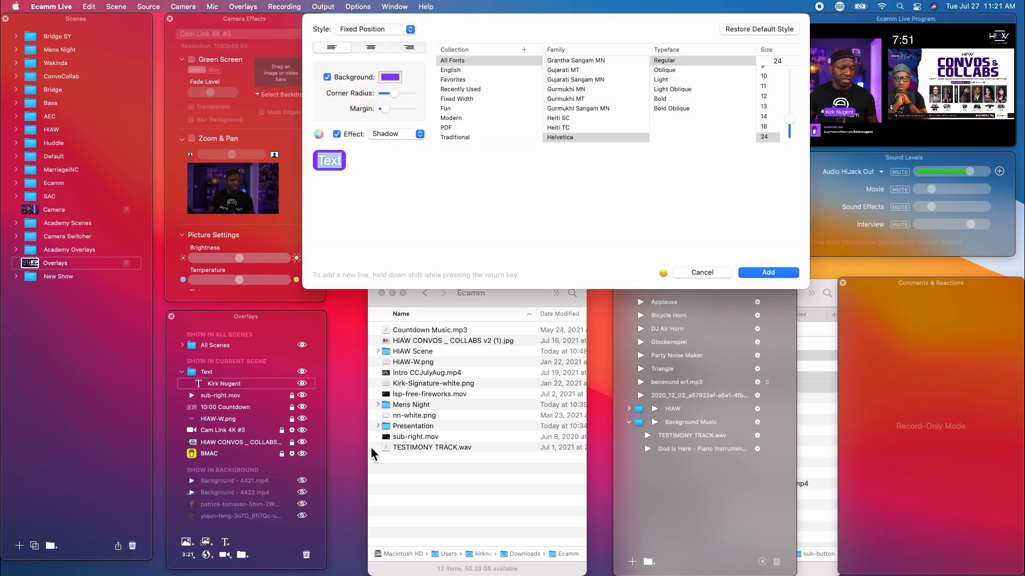
{"action": "type", "text": "Live Vide"}
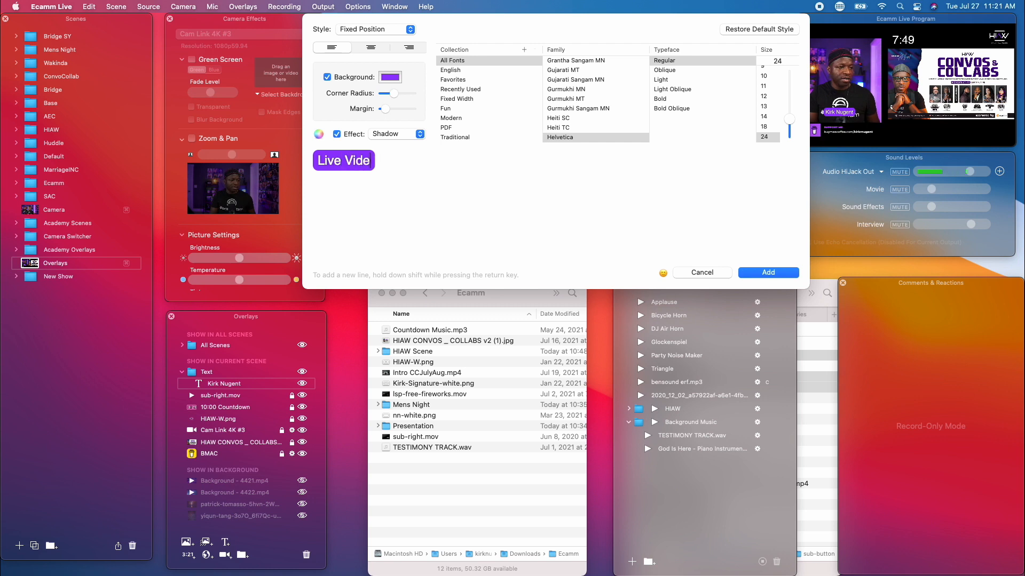
{"action": "type", "text": "o Strategist"}
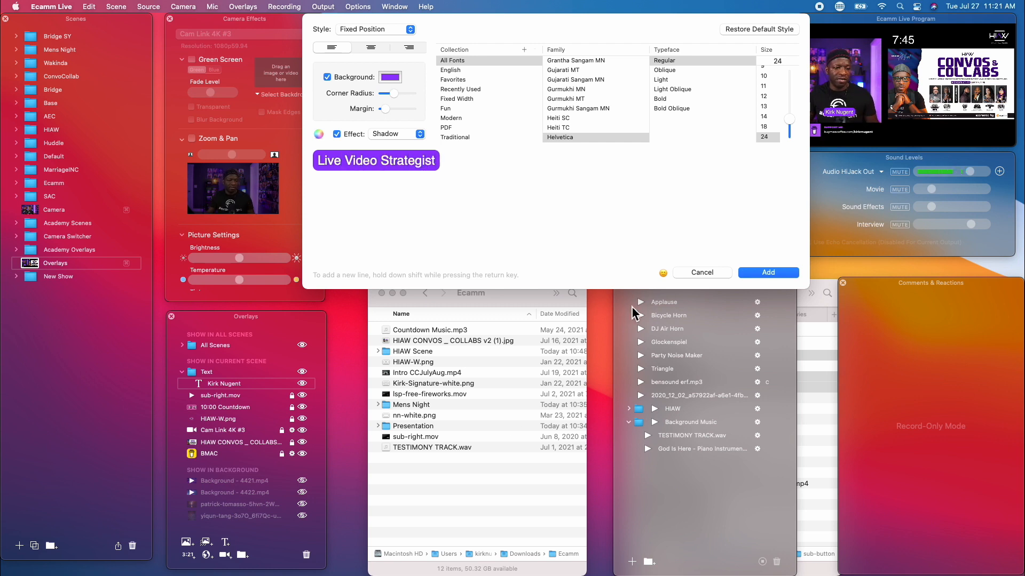
{"action": "left_click", "coordinate": [392, 79]}
{"action": "left_click", "coordinate": [714, 280]}
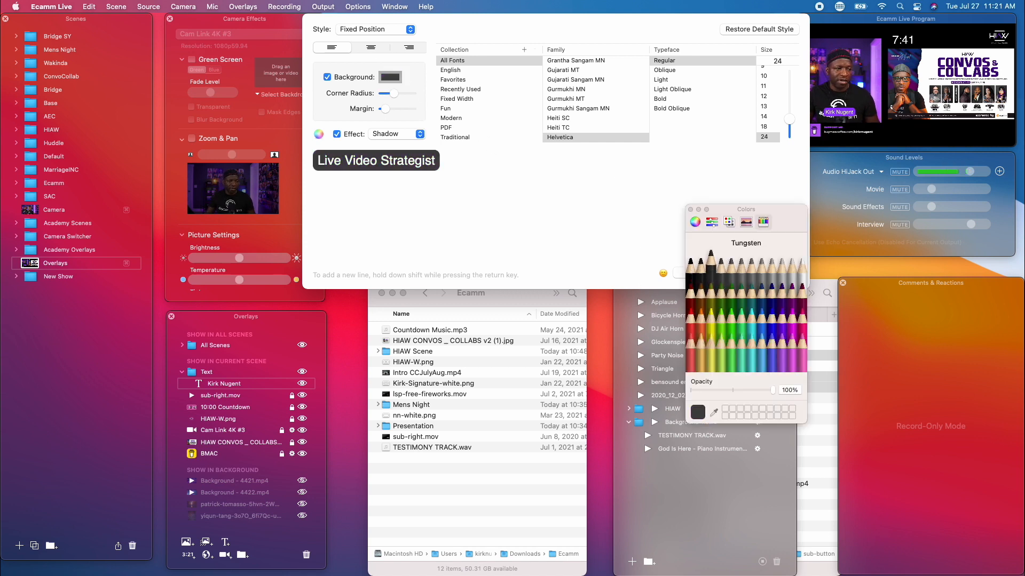
{"action": "left_click", "coordinate": [702, 279]}
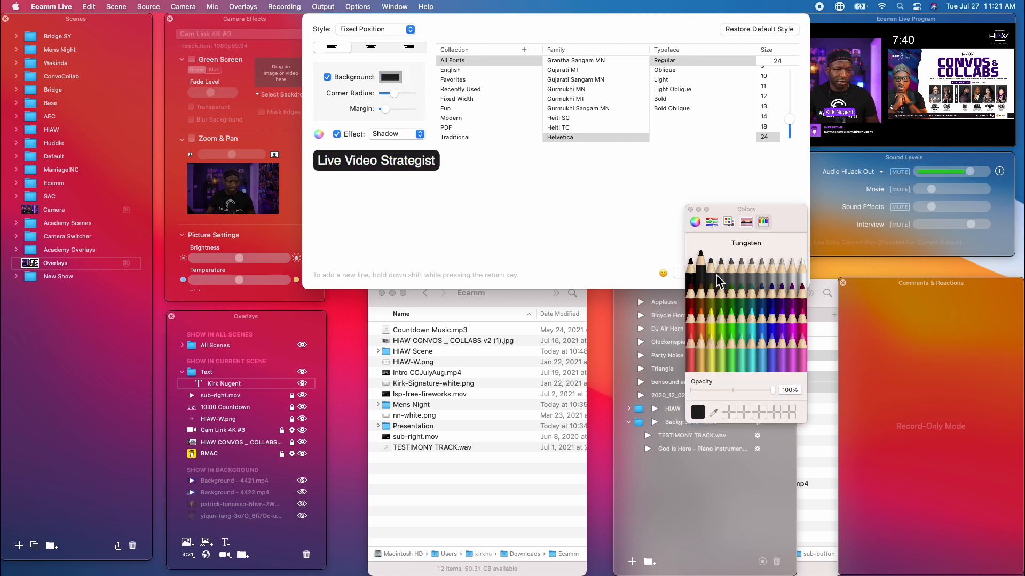
{"action": "left_click", "coordinate": [749, 280]}
{"action": "left_click", "coordinate": [740, 277]}
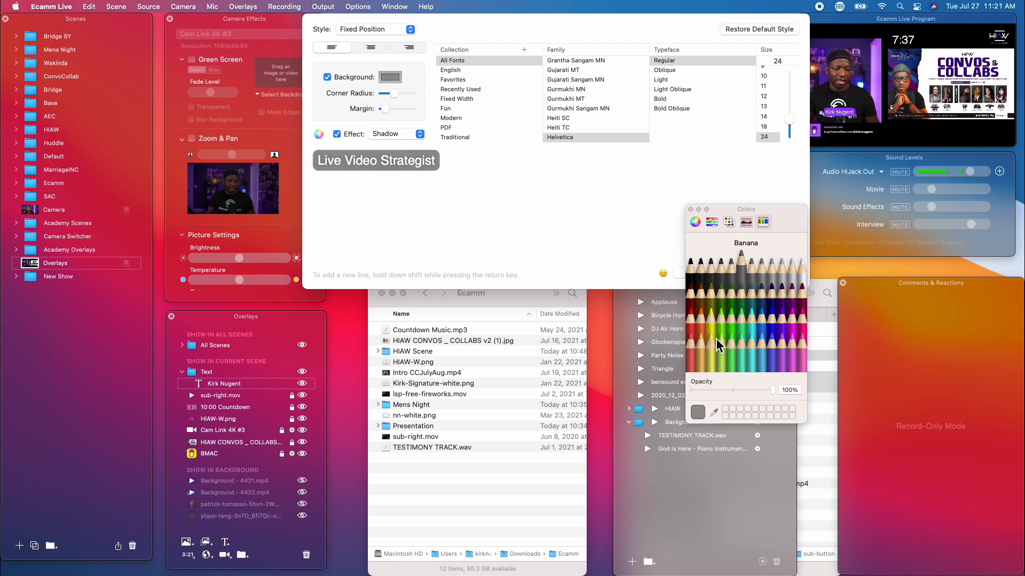
{"action": "left_click", "coordinate": [690, 209]}
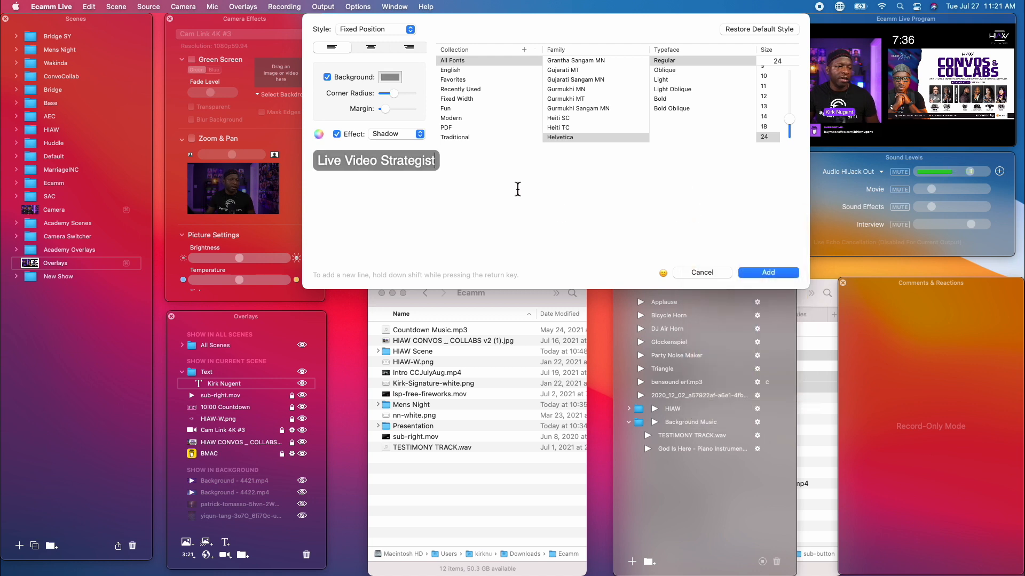
{"action": "left_click", "coordinate": [757, 273]}
Place the Live Video Strategist overlay directly beneath the name on the canvas and move it below the name overlay in the Text group
{"action": "left_click_drag", "start_coordinate": [556, 185], "coordinate": [433, 210]}
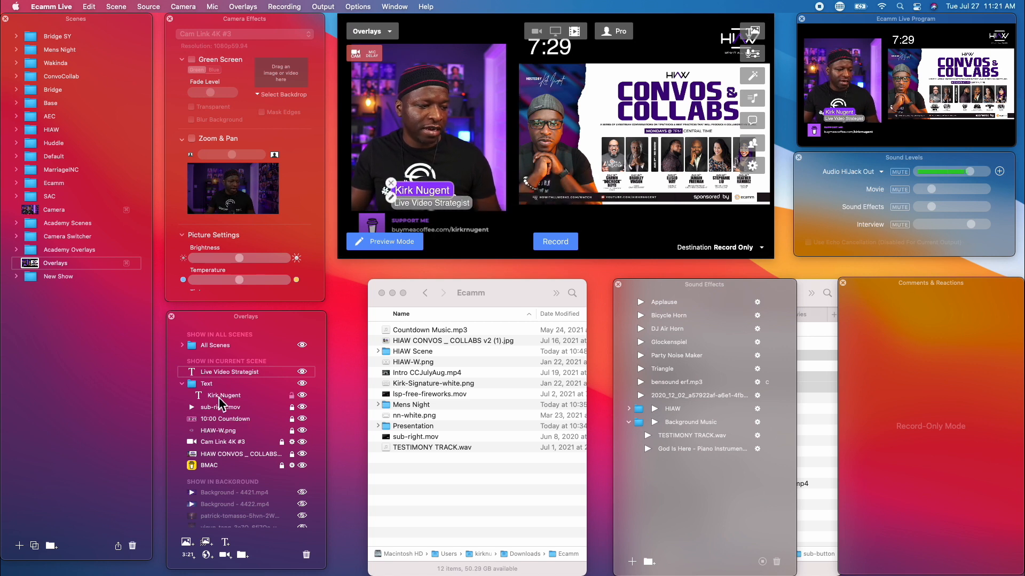
{"action": "left_click_drag", "start_coordinate": [227, 372], "coordinate": [224, 401]}
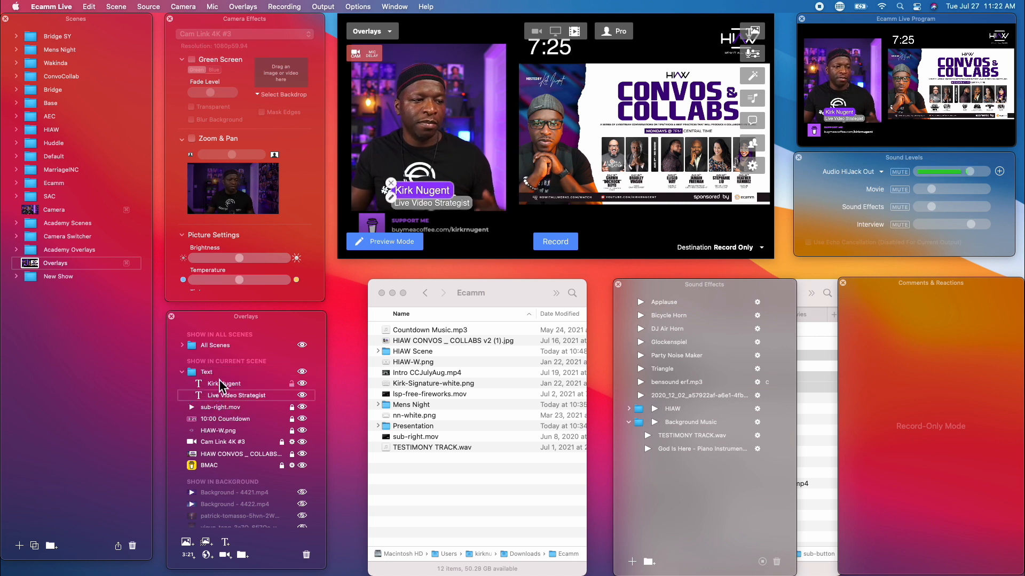
{"action": "mouse_move", "coordinate": [425, 203]}
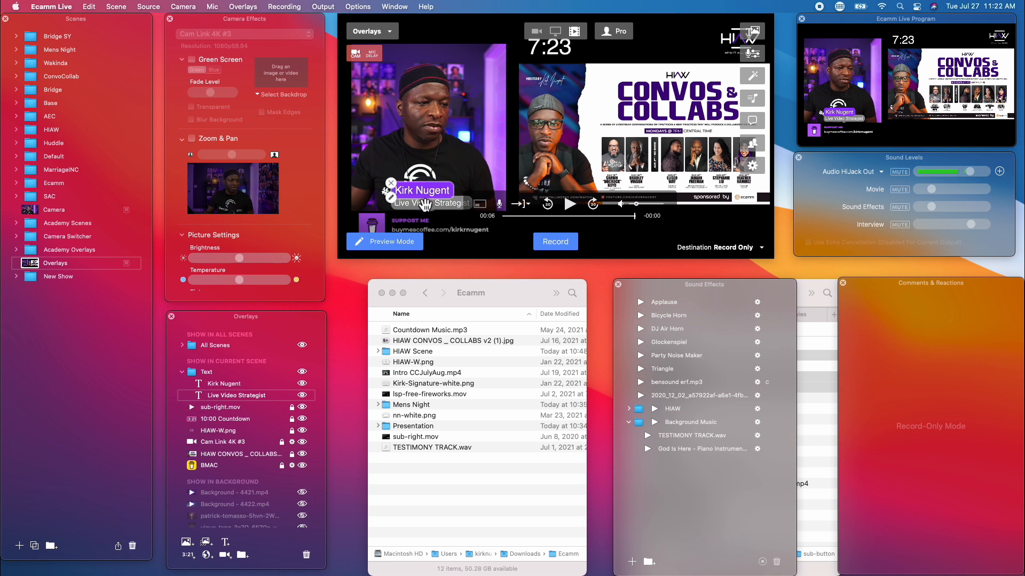
{"action": "left_click_drag", "start_coordinate": [431, 198], "coordinate": [430, 197]}
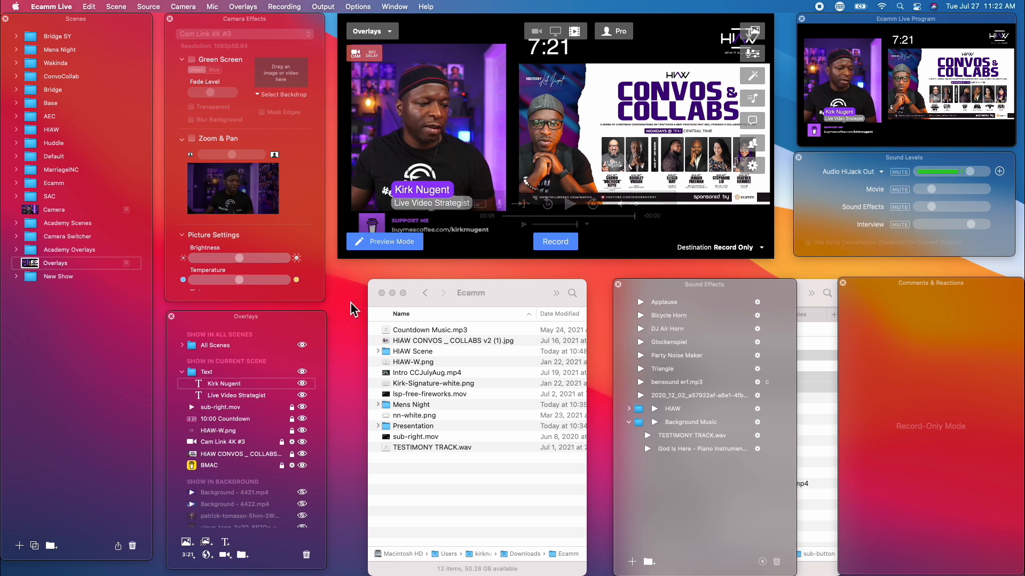
Lock the name and Live Video Strategist overlays and collapse the Text group that holds them
{"action": "left_click", "coordinate": [292, 384]}
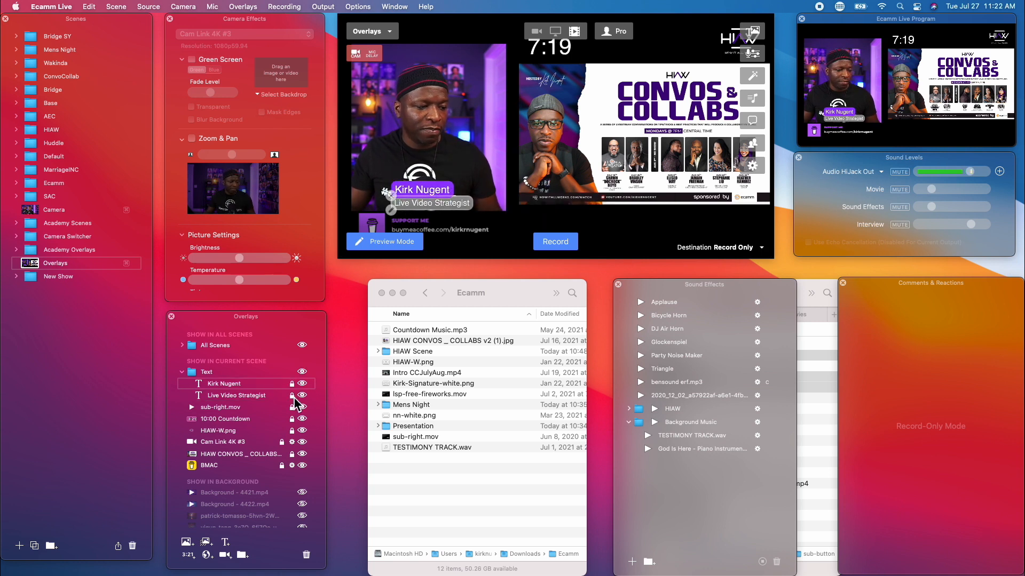
{"action": "left_click", "coordinate": [182, 372]}
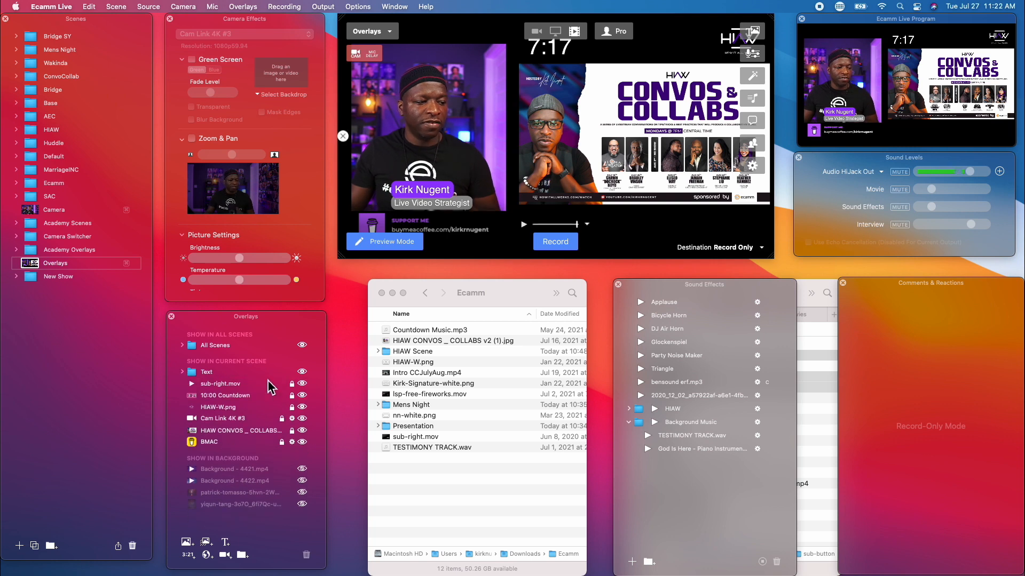
{"action": "left_click", "coordinate": [302, 372]}
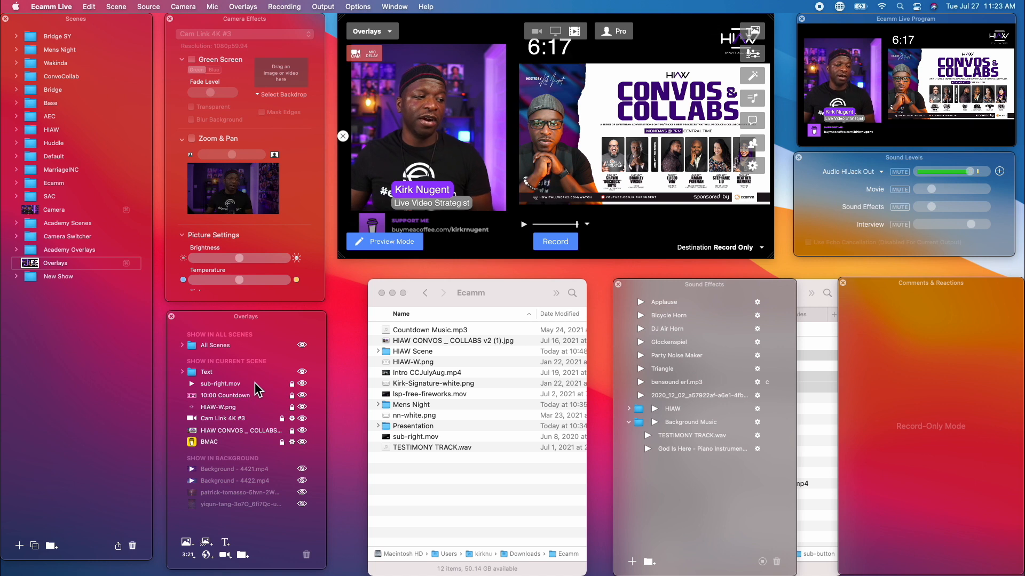
Check the Camera scene, return to the Overlays scene, and briefly show the patrick-tomasso and yiqun-tang background images in turn
{"action": "left_click", "coordinate": [28, 211]}
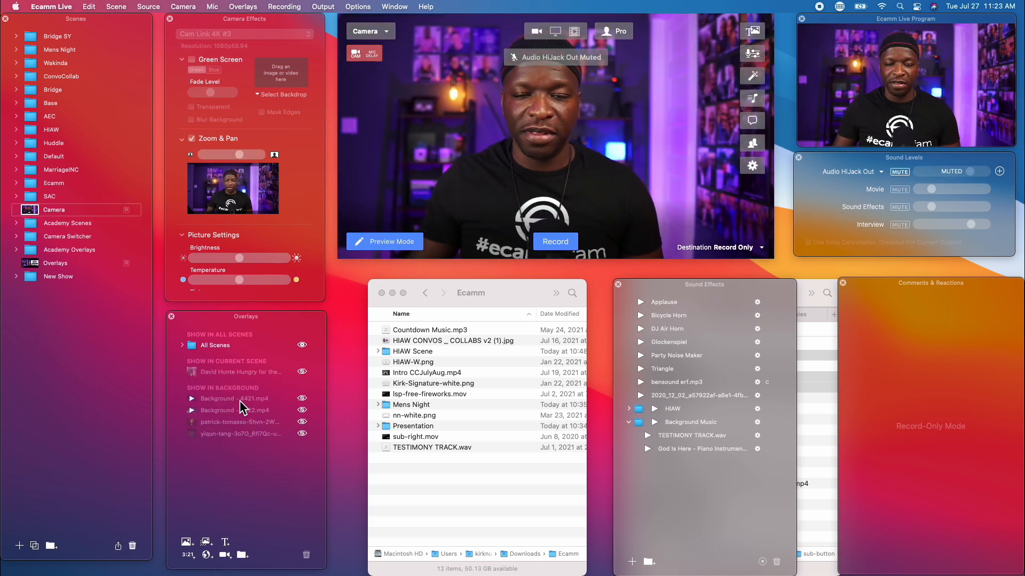
{"action": "left_click", "coordinate": [30, 264]}
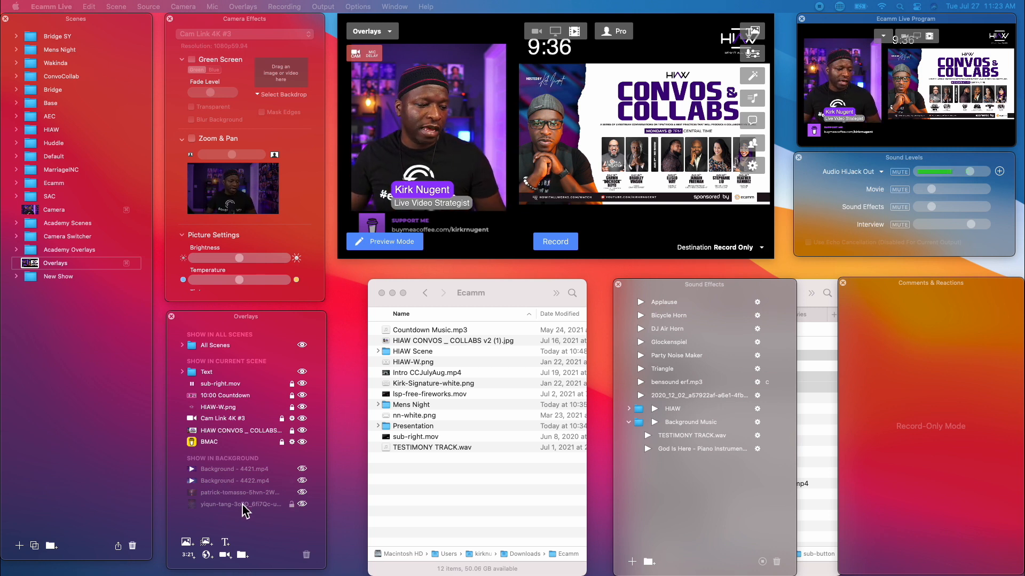
{"action": "left_click", "coordinate": [302, 493]}
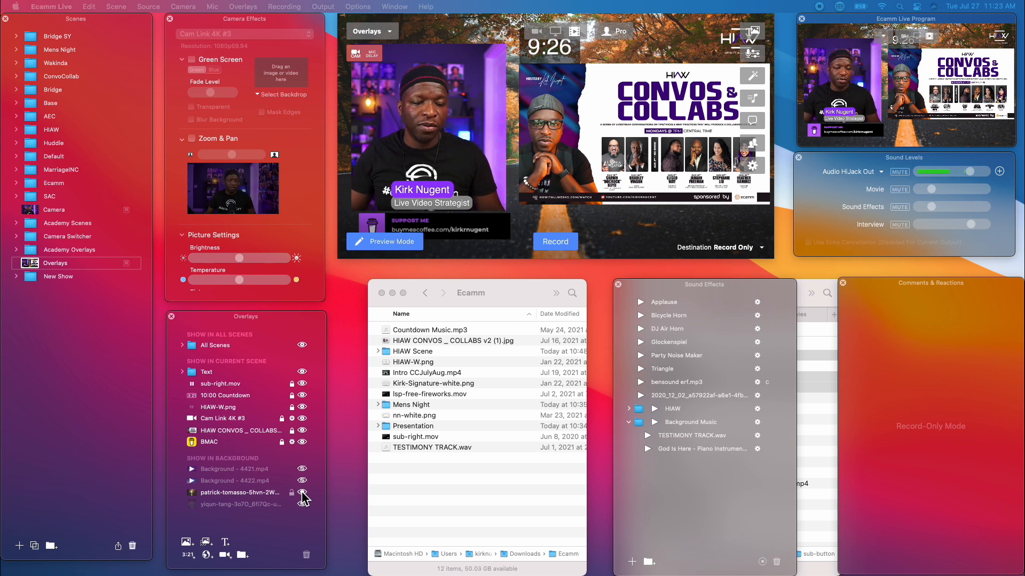
{"action": "left_click", "coordinate": [302, 504]}
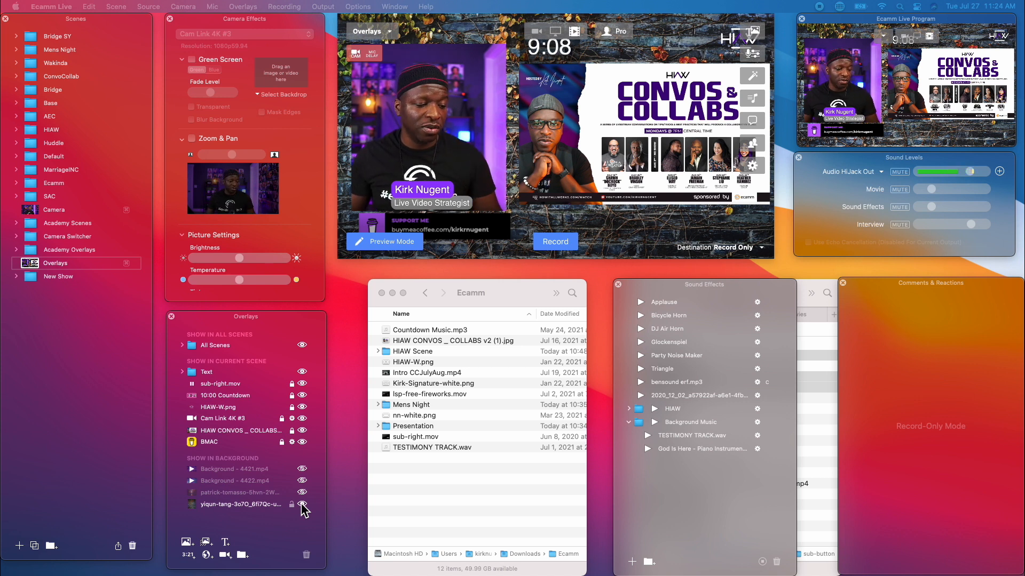
{"action": "left_click", "coordinate": [302, 504]}
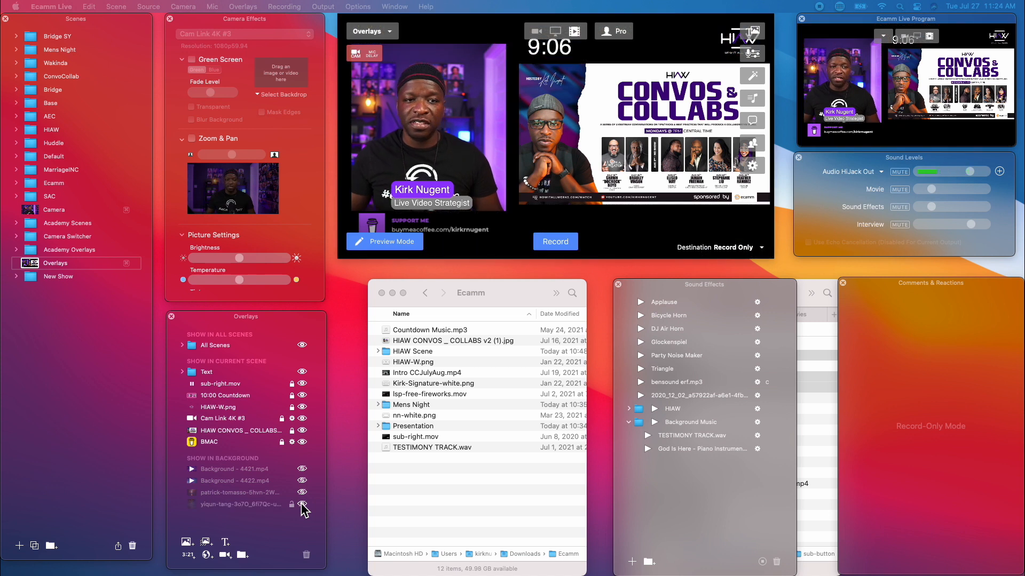
Change the name overlay's style to Fly In From Left and save it
{"action": "mouse_move", "coordinate": [466, 184]}
{"action": "mouse_move", "coordinate": [404, 199]}
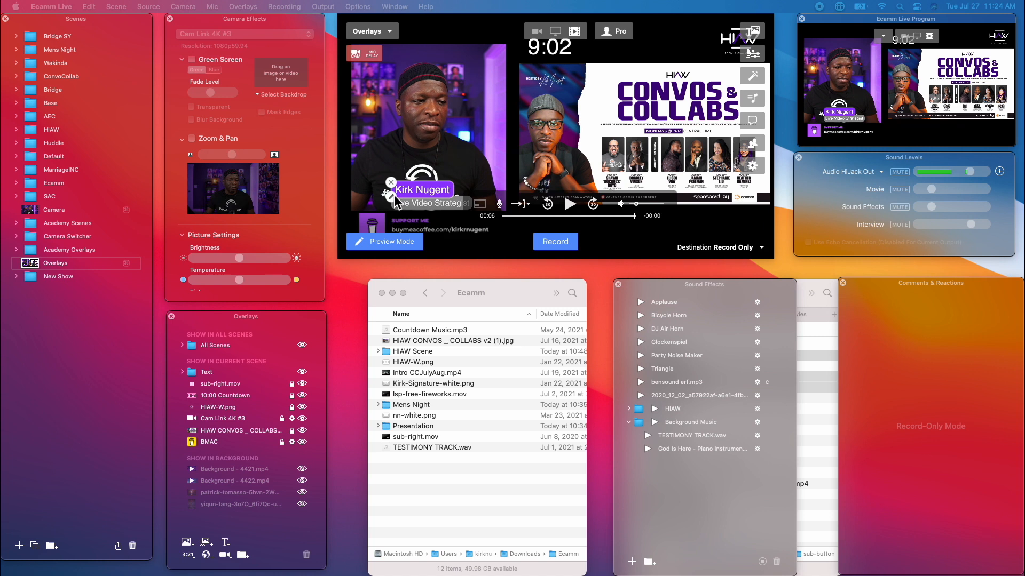
{"action": "double_click", "coordinate": [405, 199]}
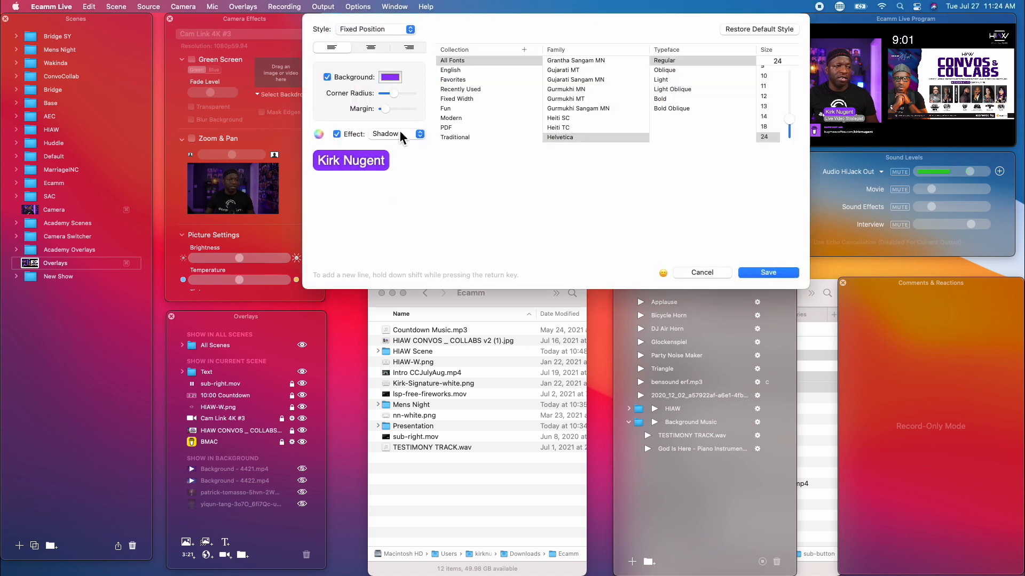
{"action": "left_click", "coordinate": [375, 31]}
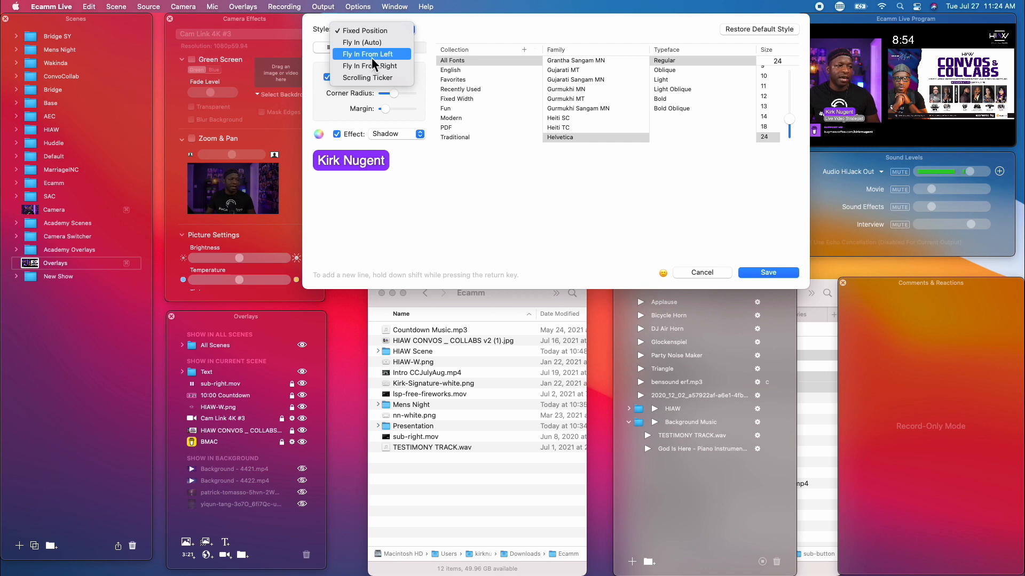
{"action": "left_click", "coordinate": [377, 54]}
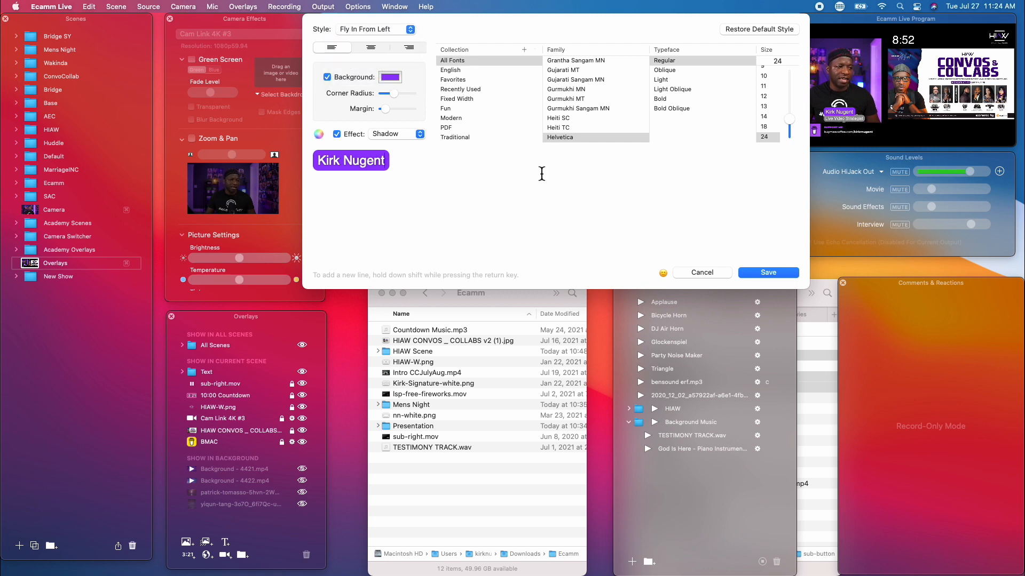
{"action": "left_click", "coordinate": [775, 275]}
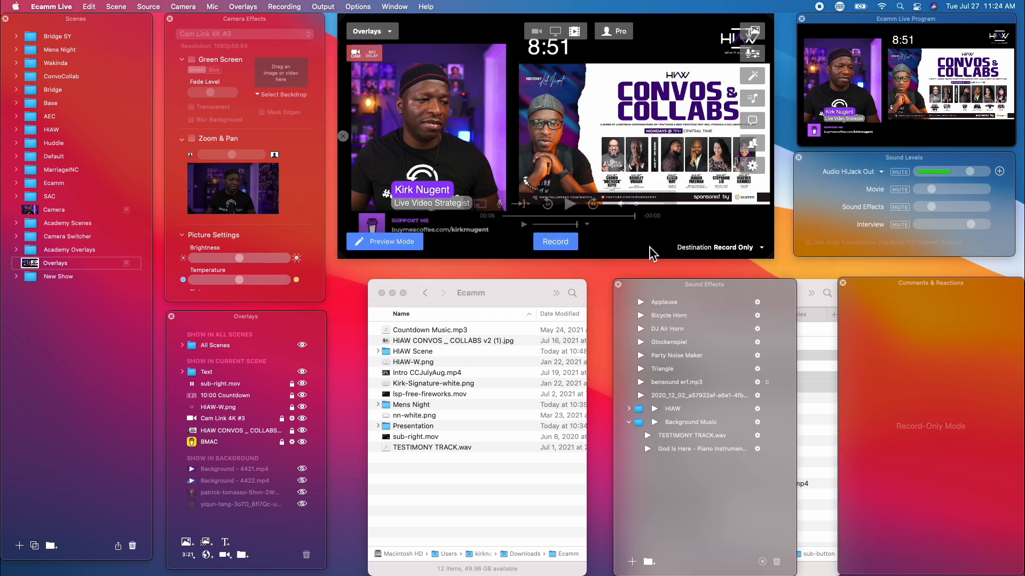
Change the Live Video Strategist overlay's style to Fly In From Right and test the Text group's animation by hiding and showing it
{"action": "double_click", "coordinate": [405, 204]}
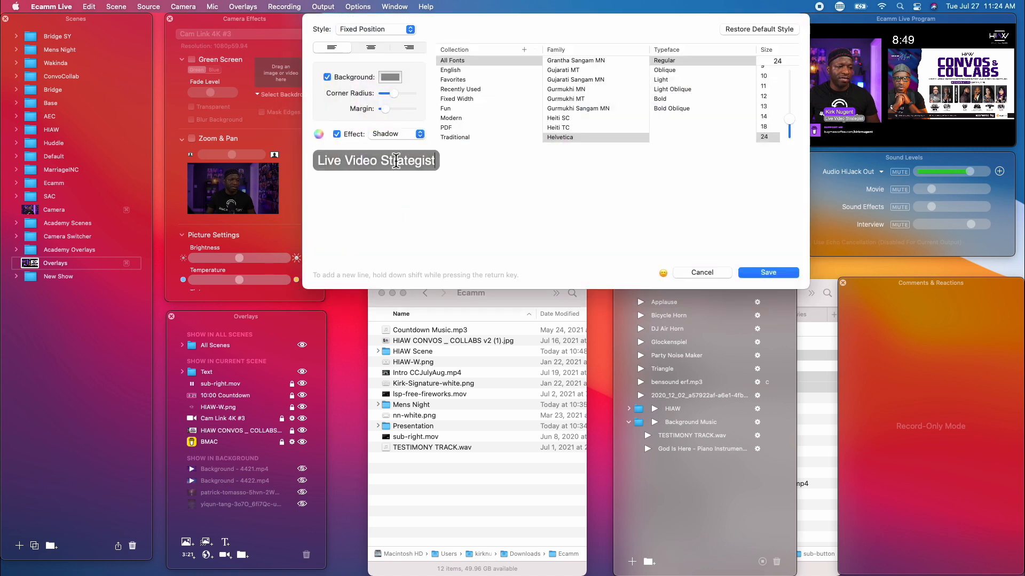
{"action": "left_click", "coordinate": [380, 31]}
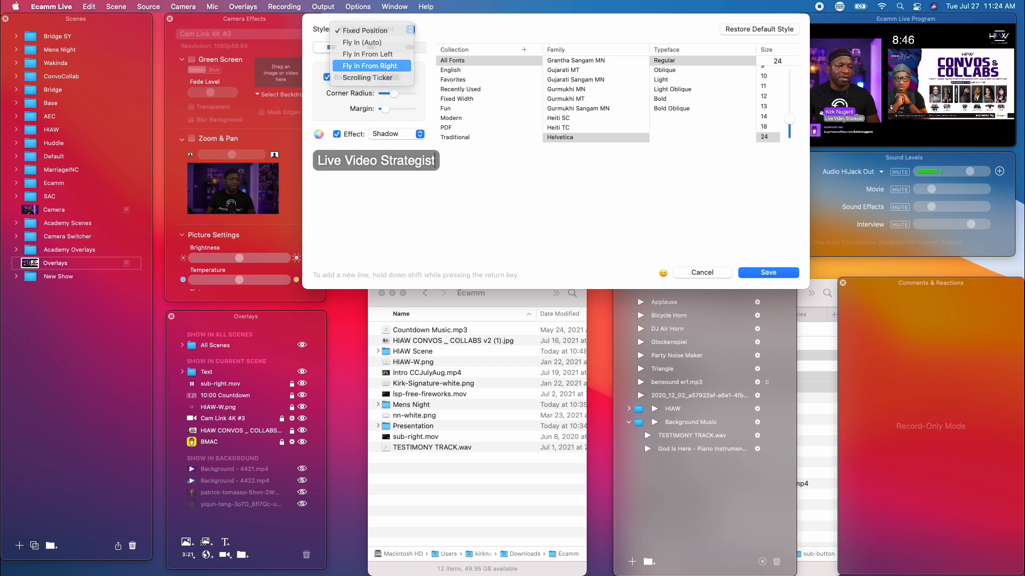
{"action": "left_click", "coordinate": [370, 66]}
{"action": "left_click", "coordinate": [777, 273]}
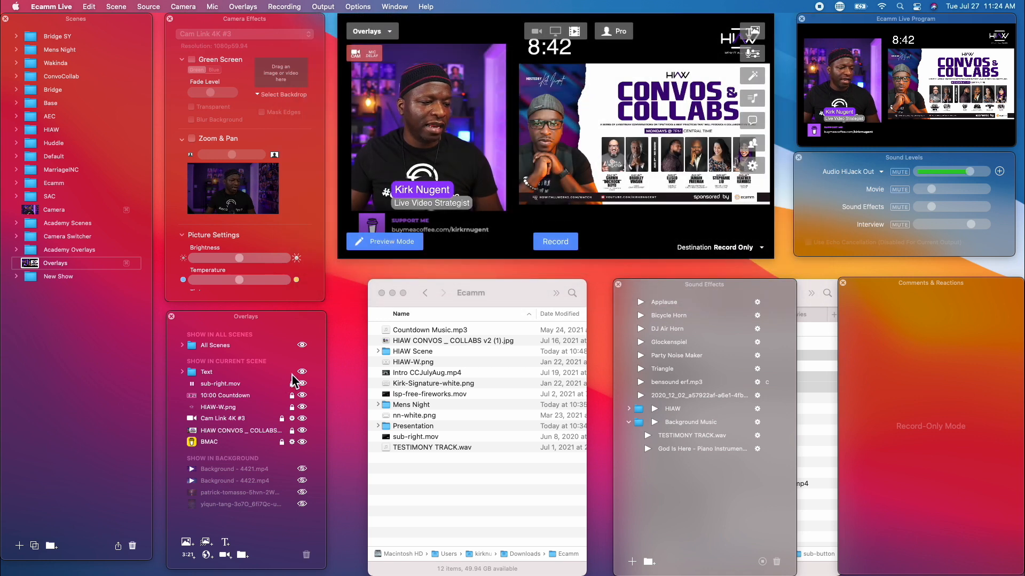
{"action": "left_click", "coordinate": [301, 372]}
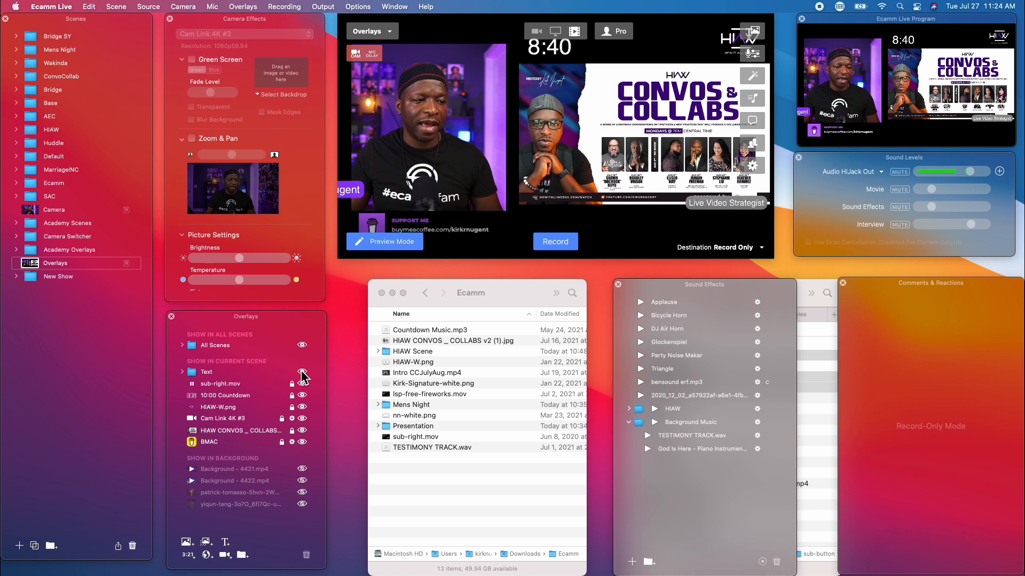
{"action": "left_click", "coordinate": [301, 372]}
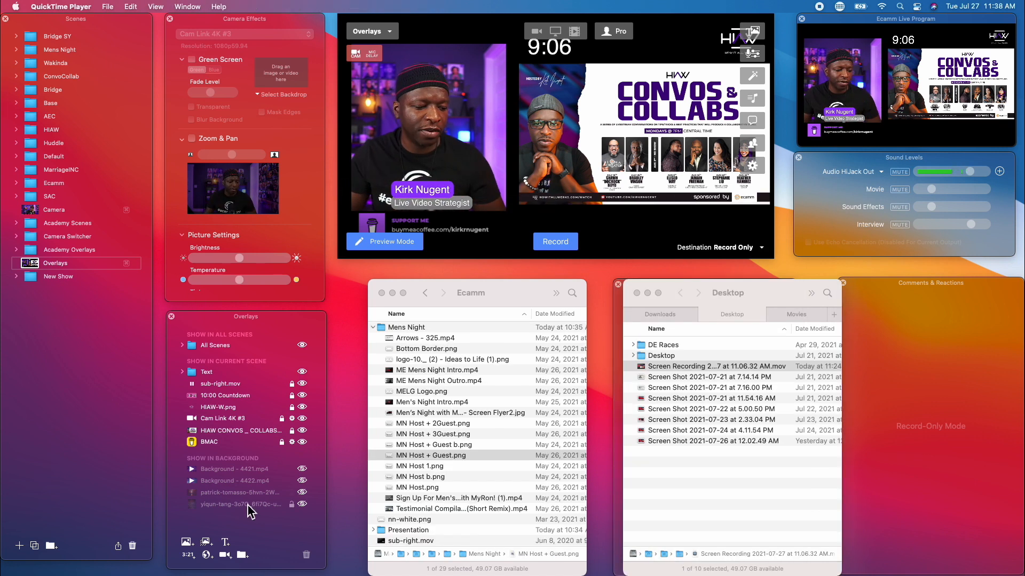
Create a text overlay reading "The hardest job we’ll ever have is that of Thinking, perhaps that’s why so few people do it. - H. Ford"
{"action": "left_click", "coordinate": [225, 542]}
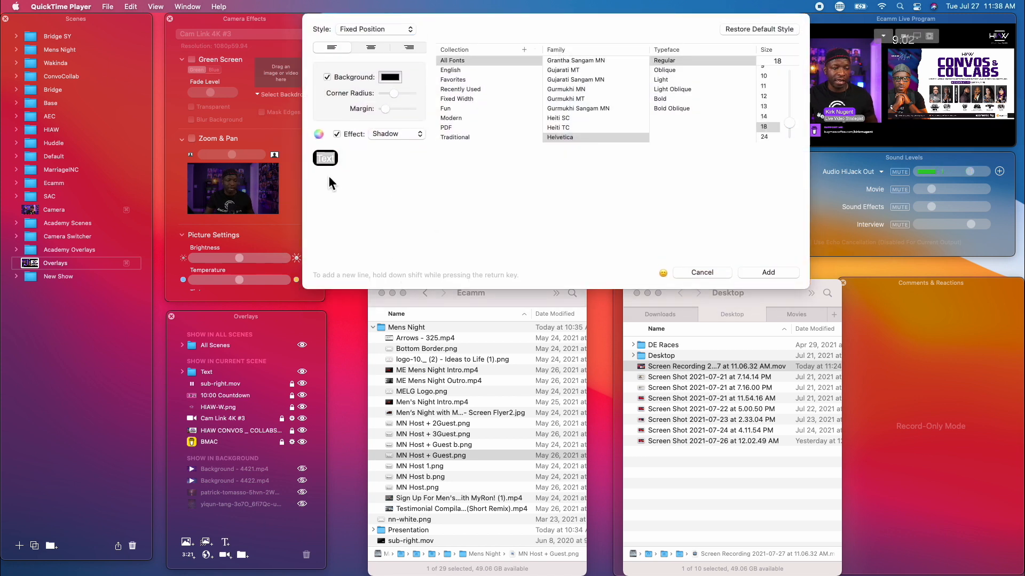
{"action": "left_click", "coordinate": [326, 160]}
{"action": "key", "text": "super+a"}
{"action": "key", "text": "BackSpace"}
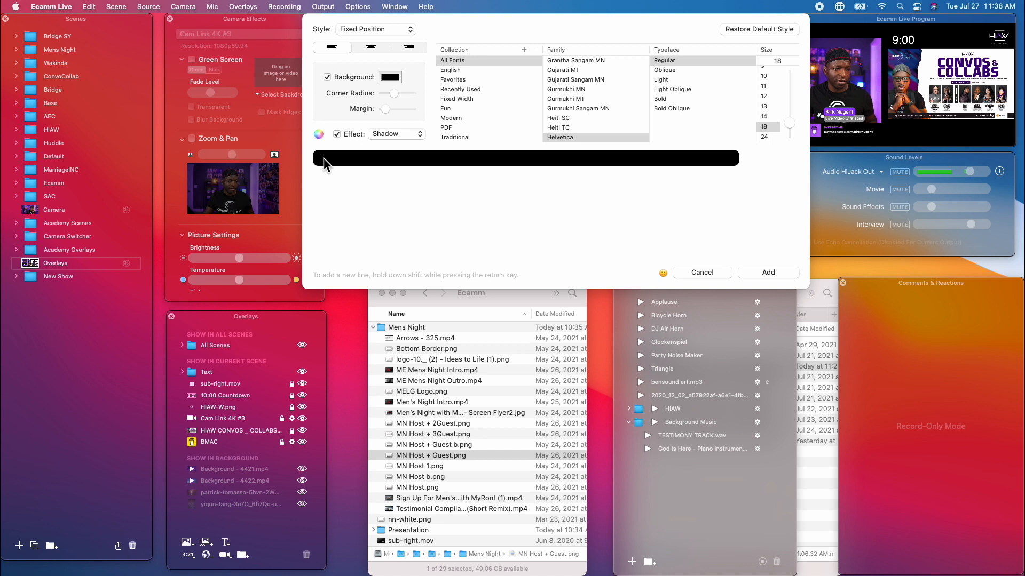
{"action": "type", "text": "The hardest job we’ll ever have is that of Thinking, perhaps that’s why so few people do it. - H. Ford"}
{"action": "key", "text": "super+a"}
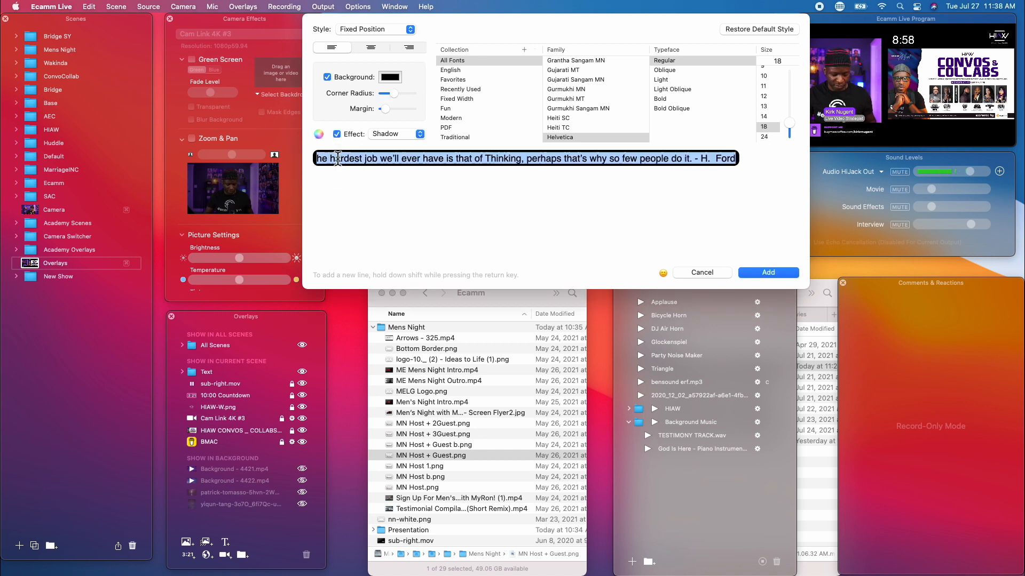
{"action": "left_click", "coordinate": [318, 134]}
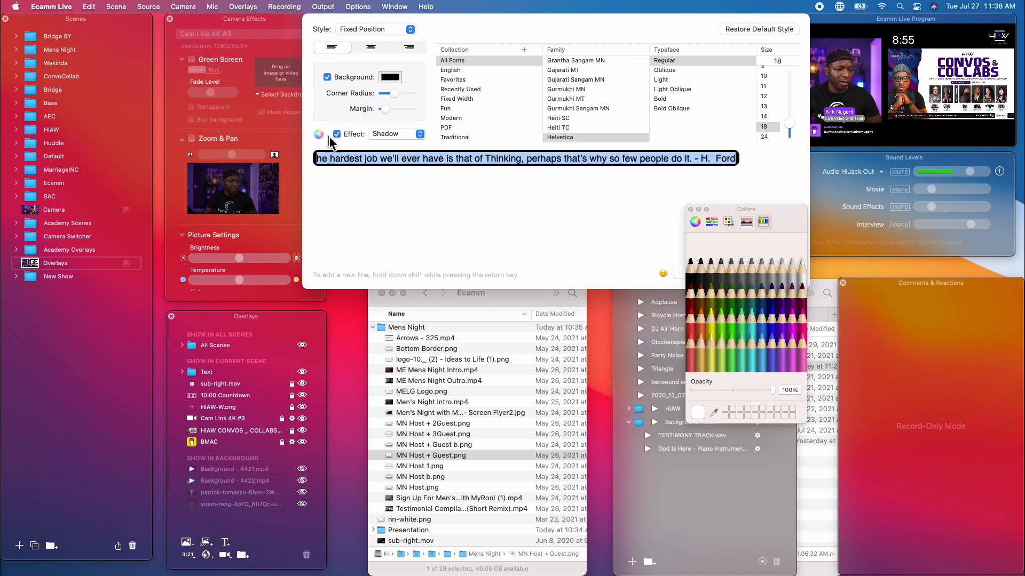
{"action": "left_click", "coordinate": [698, 413]}
{"action": "left_click", "coordinate": [402, 176]}
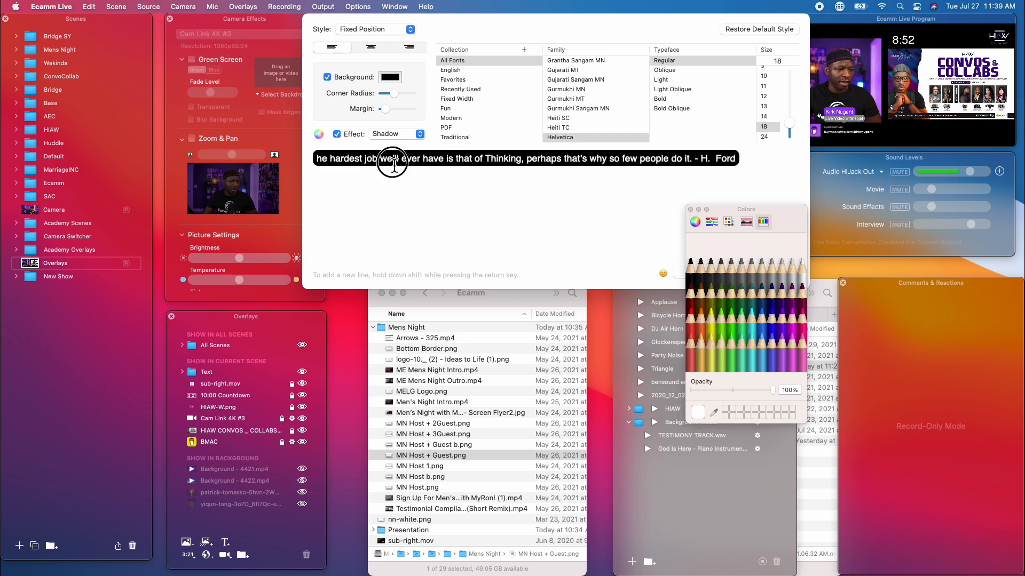
{"action": "type", "text": "T"}
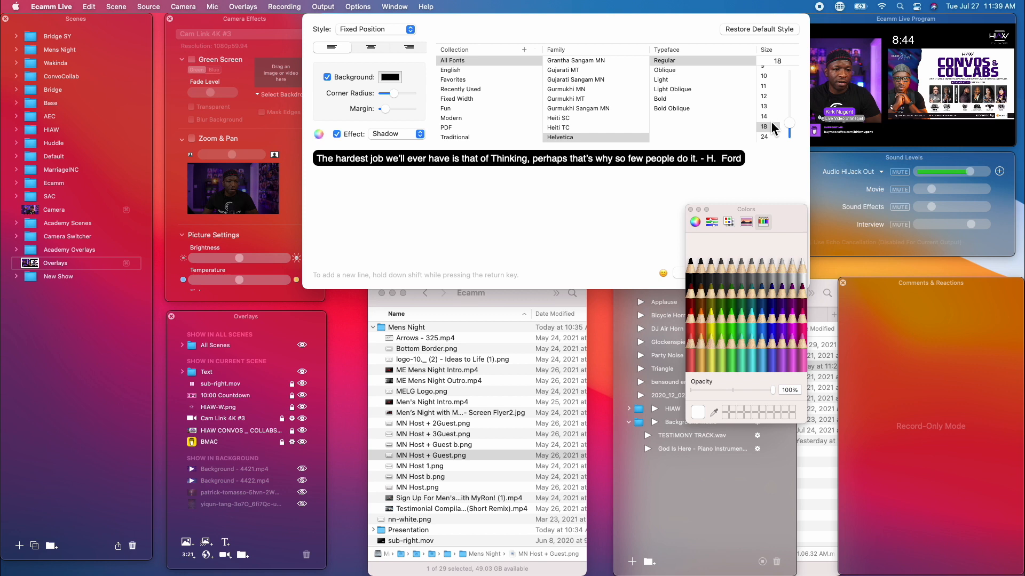
Set the quote overlay's style to Scrolling Ticker and add it to the scene
{"action": "left_click", "coordinate": [368, 29]}
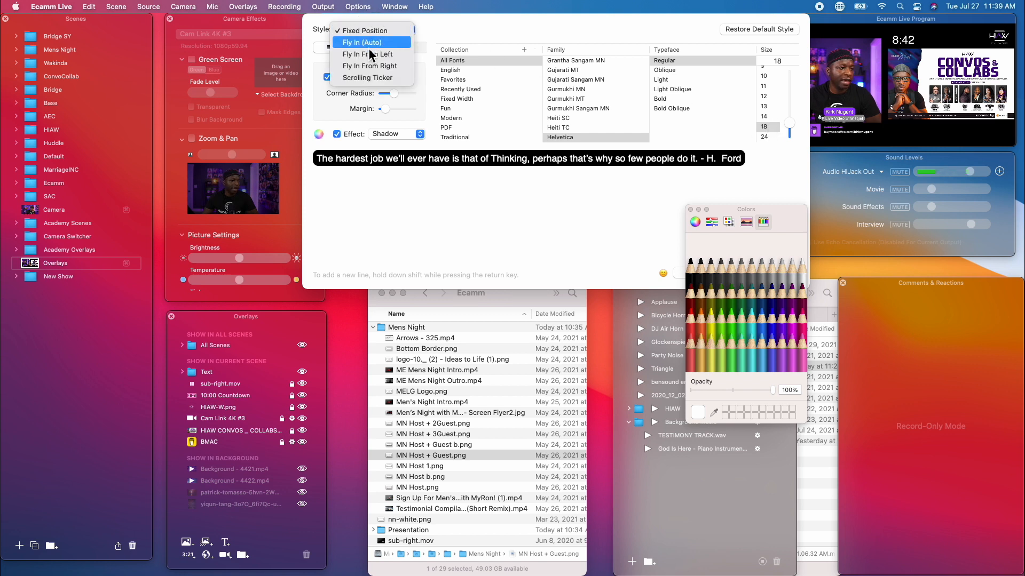
{"action": "left_click", "coordinate": [370, 78]}
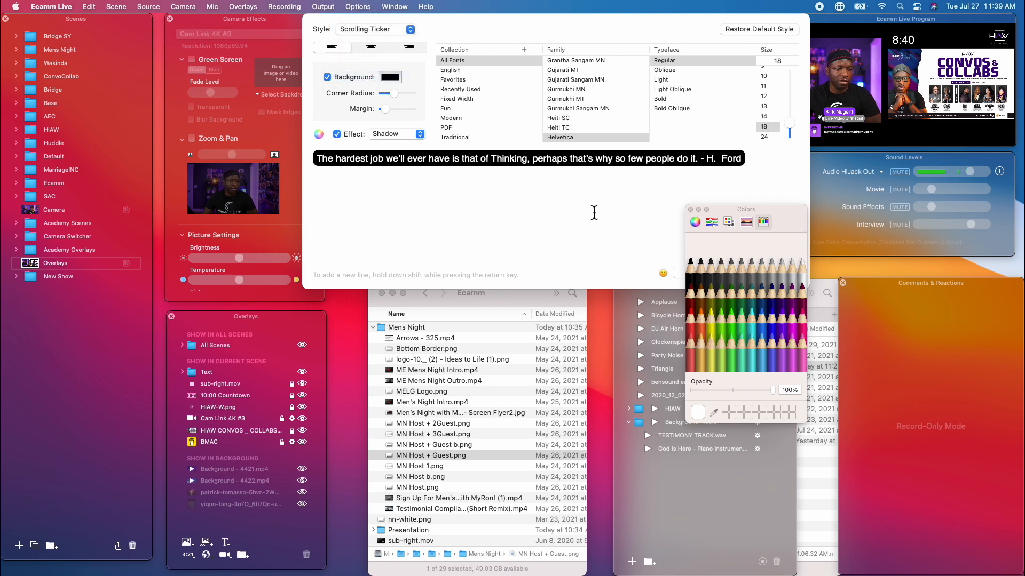
{"action": "left_click", "coordinate": [690, 210]}
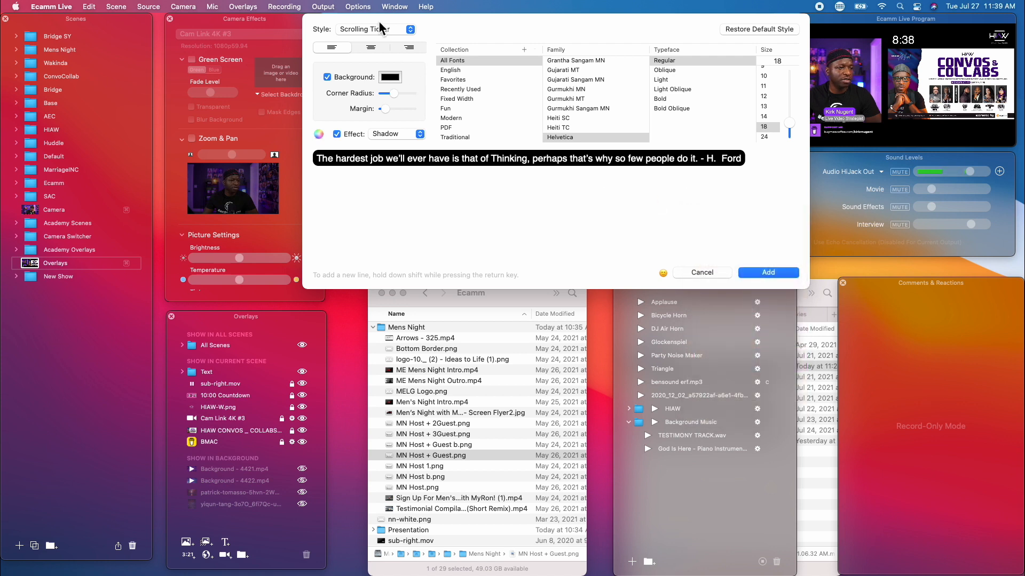
{"action": "left_click", "coordinate": [763, 273]}
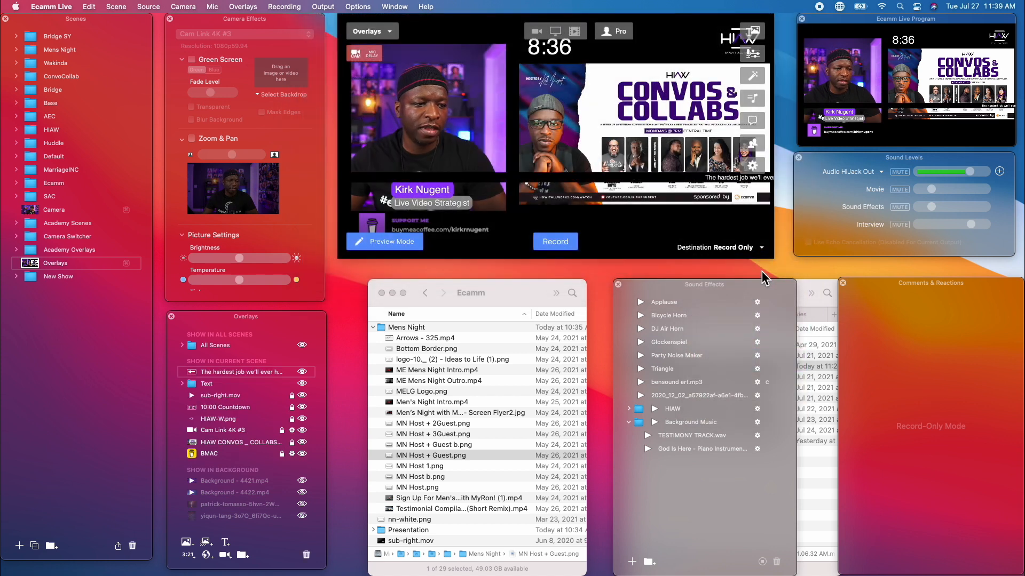
Slow down the scrolling speed of the quote ticker on the canvas
{"action": "mouse_move", "coordinate": [635, 186]}
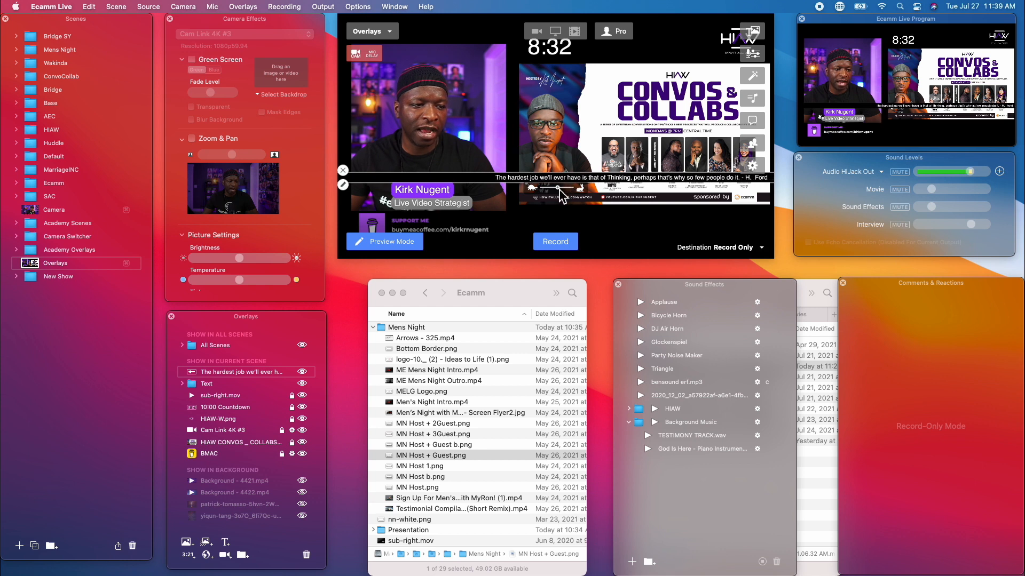
{"action": "left_click", "coordinate": [547, 187]}
{"action": "left_click_drag", "start_coordinate": [549, 191], "coordinate": [544, 189]}
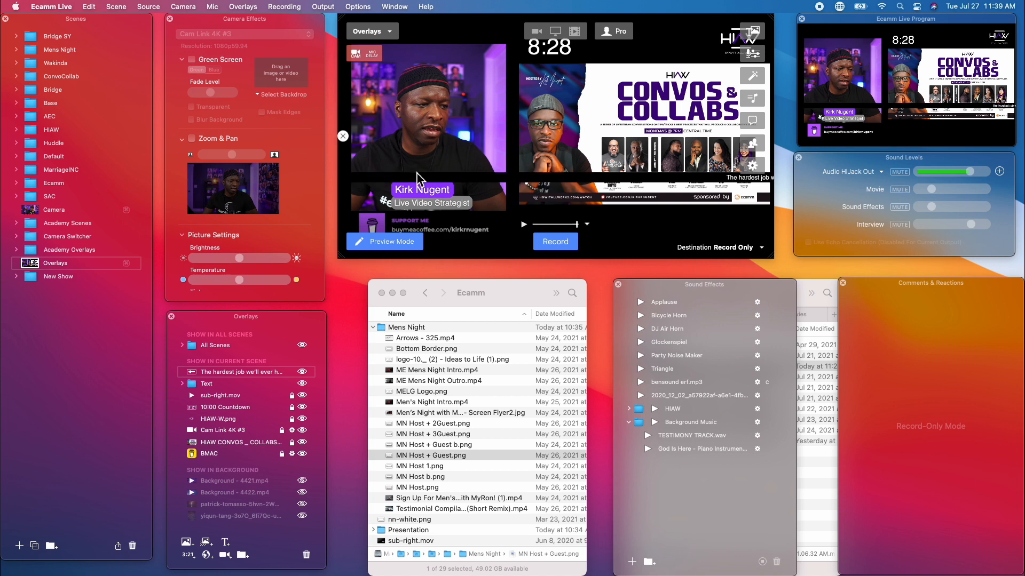
Set the quote ticker's text size to 20 and save the overlay
{"action": "double_click", "coordinate": [582, 183]}
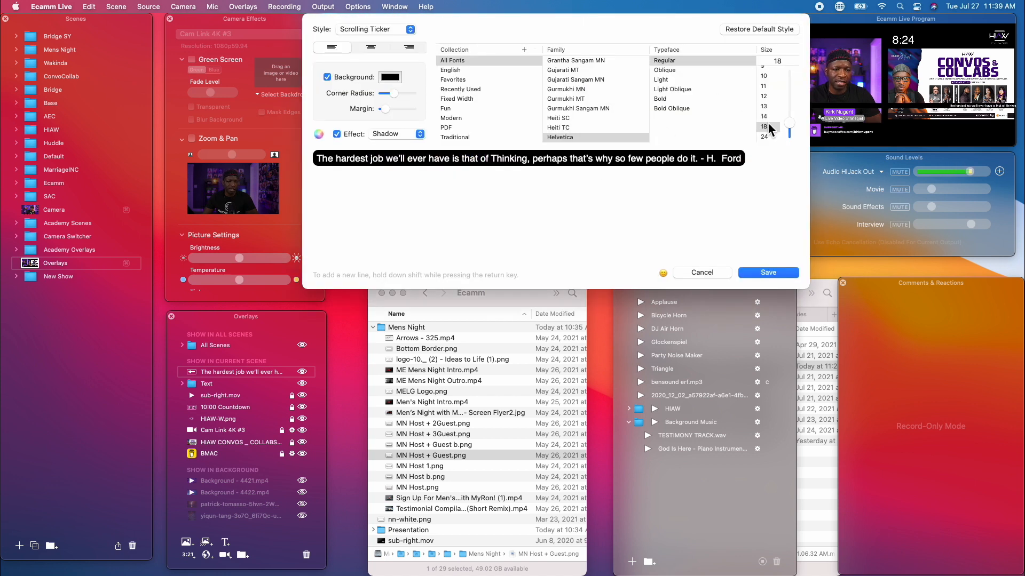
{"action": "left_click_drag", "start_coordinate": [789, 124], "coordinate": [791, 127]}
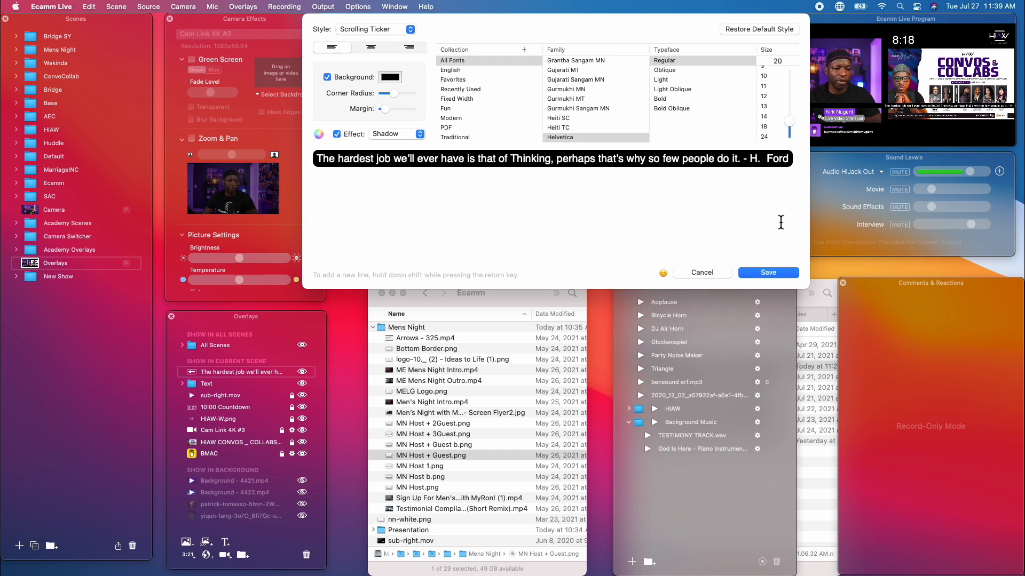
{"action": "left_click", "coordinate": [768, 272]}
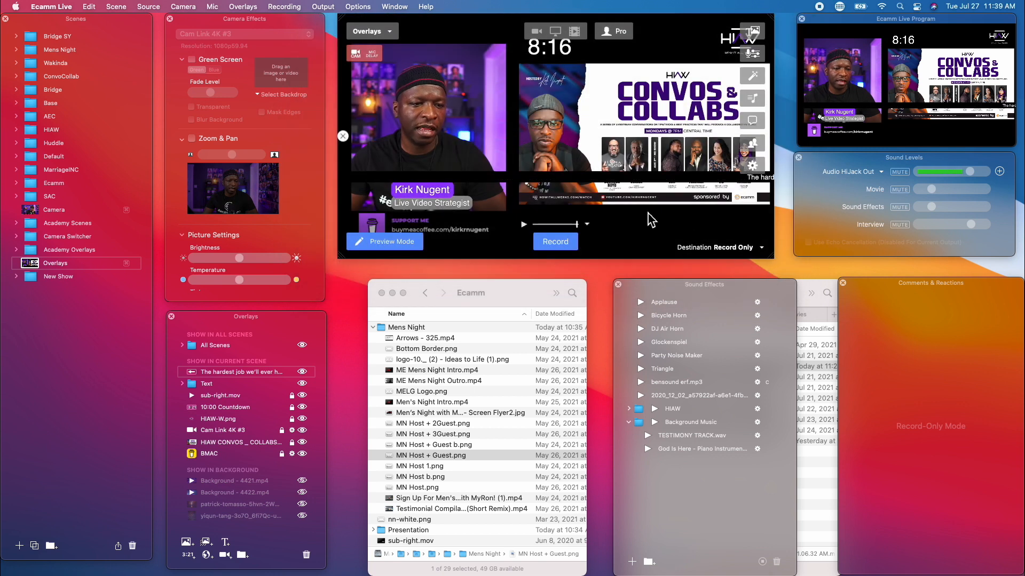
Move the quote ticker to the canvas's lower edge and set its text size to 23, saving the overlay
{"action": "mouse_move", "coordinate": [645, 185]}
{"action": "left_click_drag", "start_coordinate": [645, 186], "coordinate": [643, 261]}
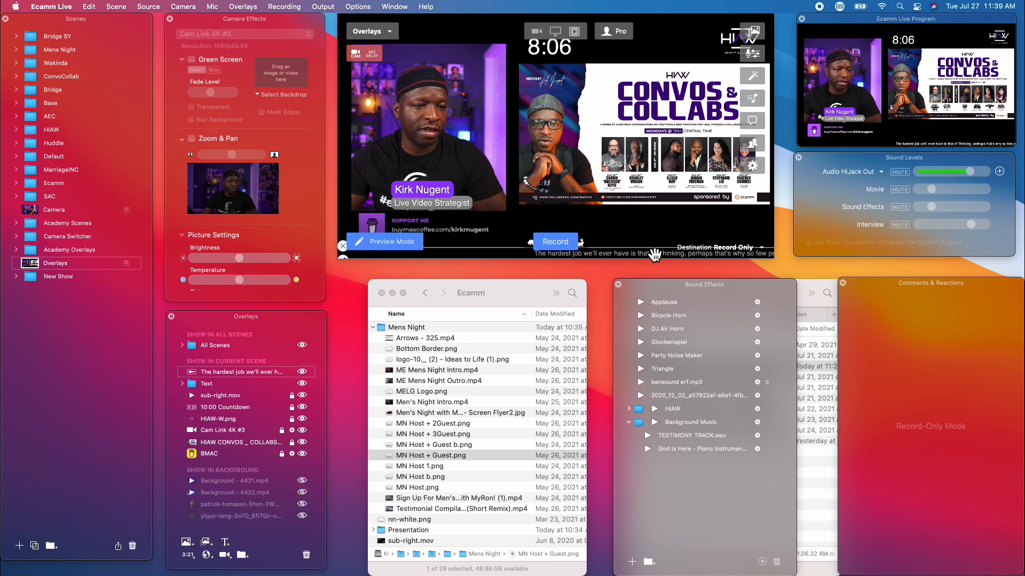
{"action": "double_click", "coordinate": [660, 259]}
{"action": "left_click_drag", "start_coordinate": [791, 127], "coordinate": [792, 124]}
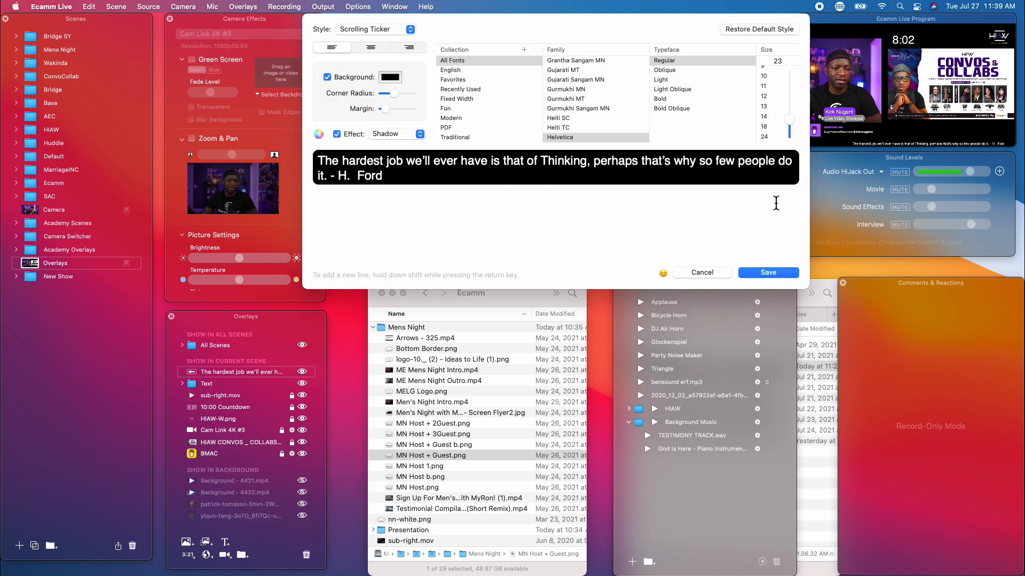
{"action": "left_click", "coordinate": [768, 272]}
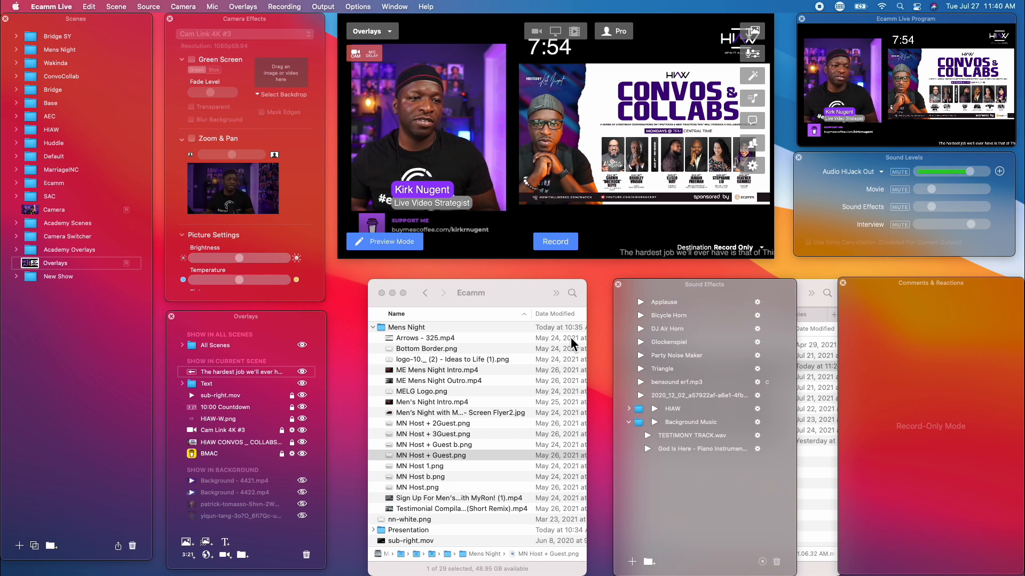
Try the background images and videos behind the Overlays scene one at a time, leaving only Background - 4421.mp4 shown
{"action": "left_click", "coordinate": [302, 516]}
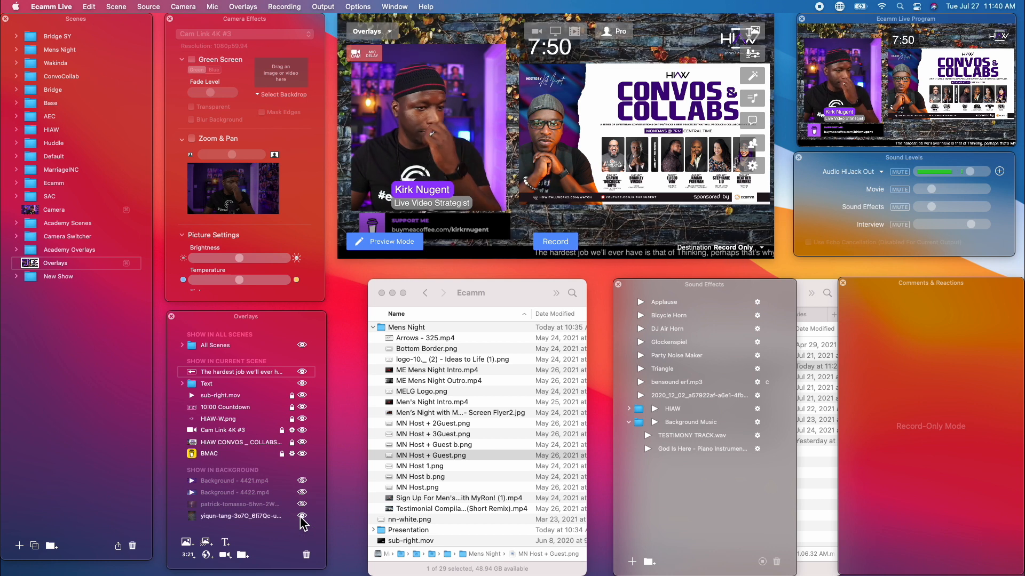
{"action": "left_click", "coordinate": [303, 516]}
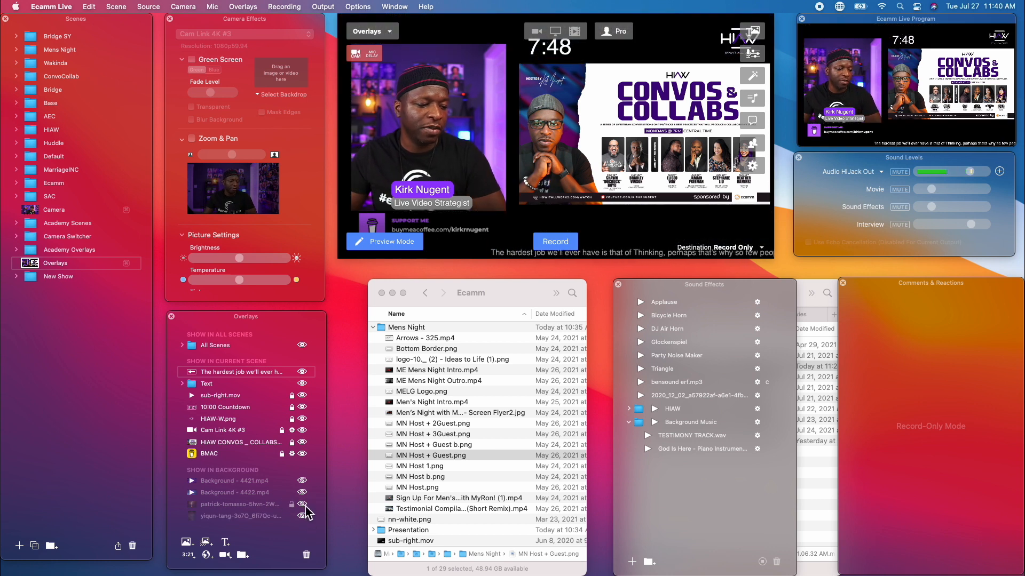
{"action": "left_click", "coordinate": [303, 504]}
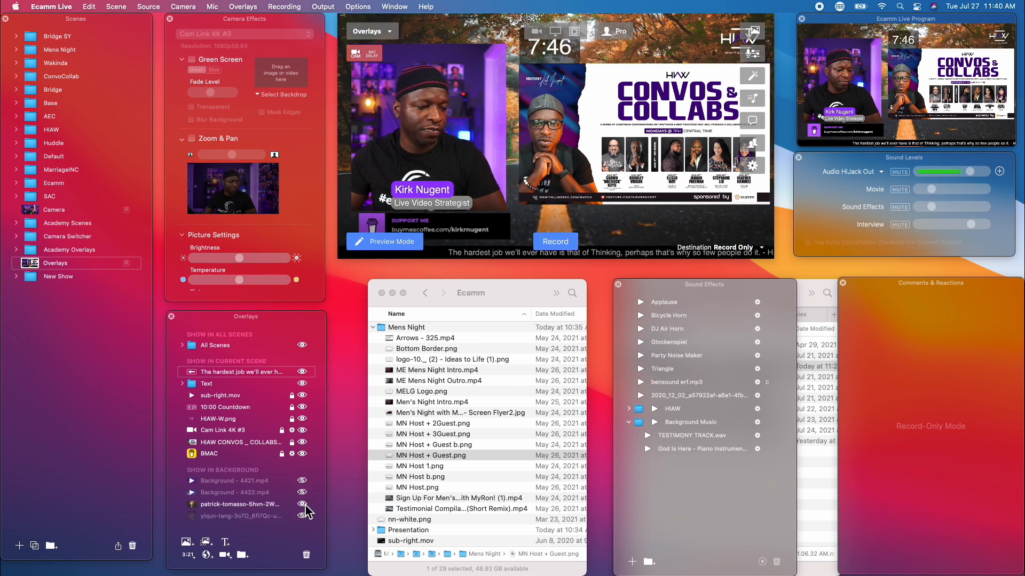
{"action": "left_click", "coordinate": [302, 504]}
{"action": "left_click", "coordinate": [303, 492]}
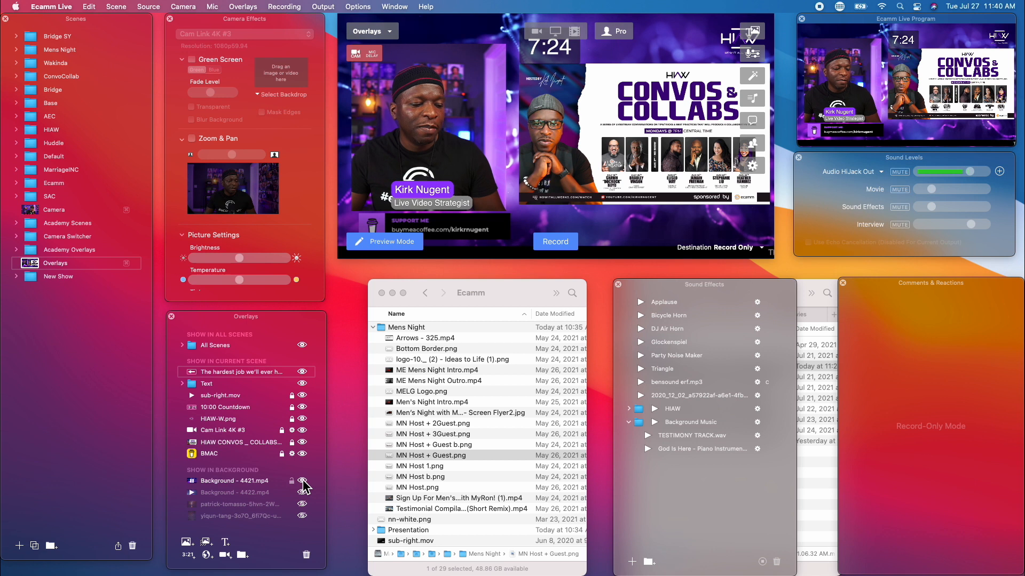
Switch to the Camera scene and back to the Overlays scene to replay its overlay animations
{"action": "left_click", "coordinate": [28, 211]}
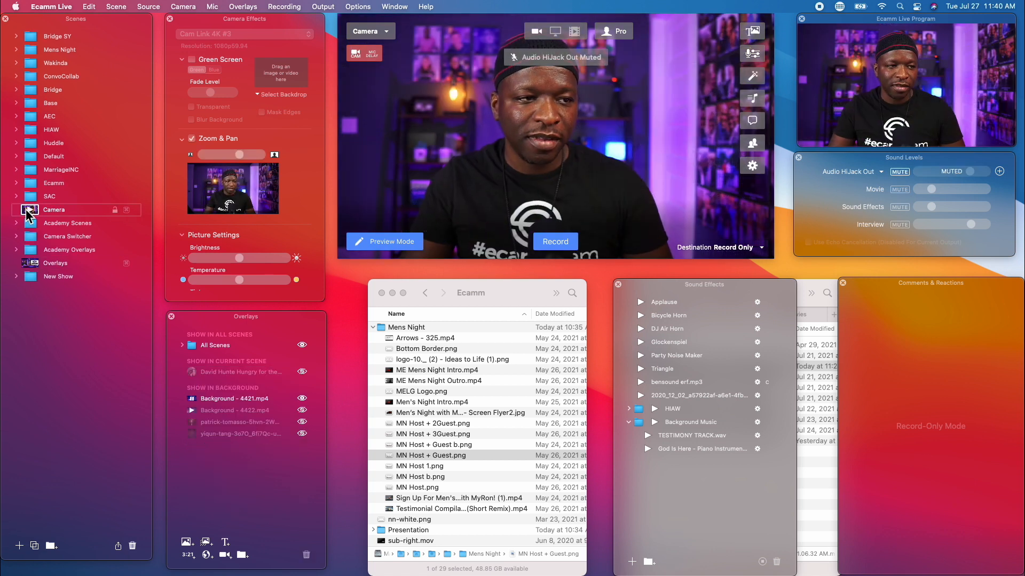
{"action": "left_click", "coordinate": [30, 263]}
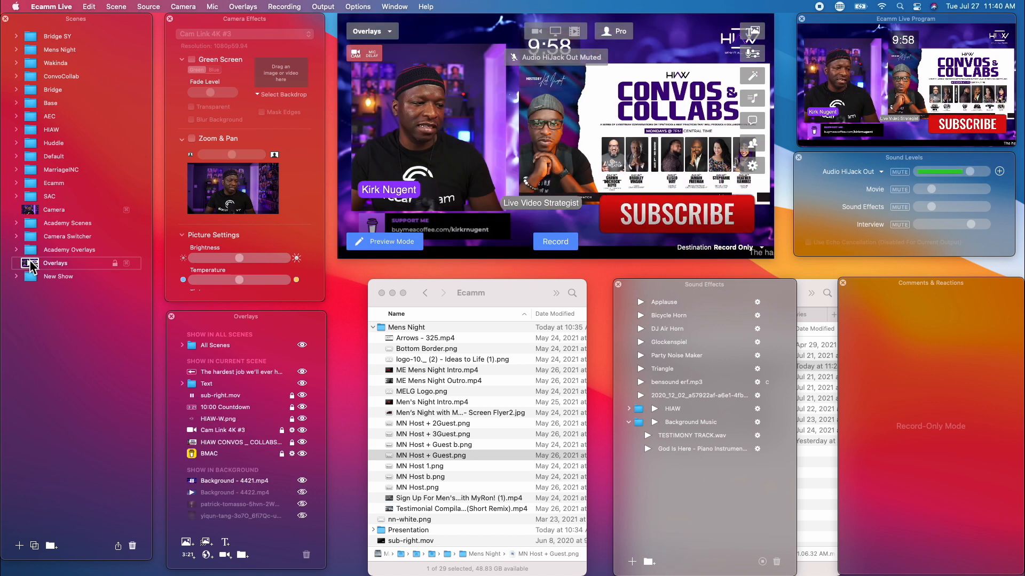